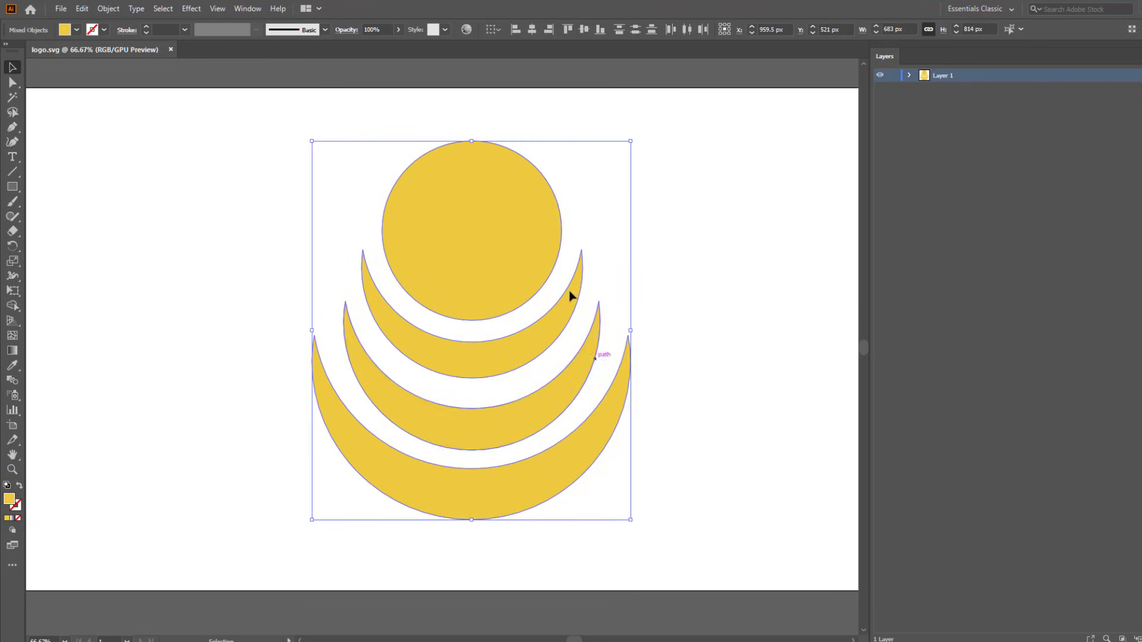
Reposition the logo shapes on the artboard and clear the crescent selection
drag(570, 295, 453, 252)
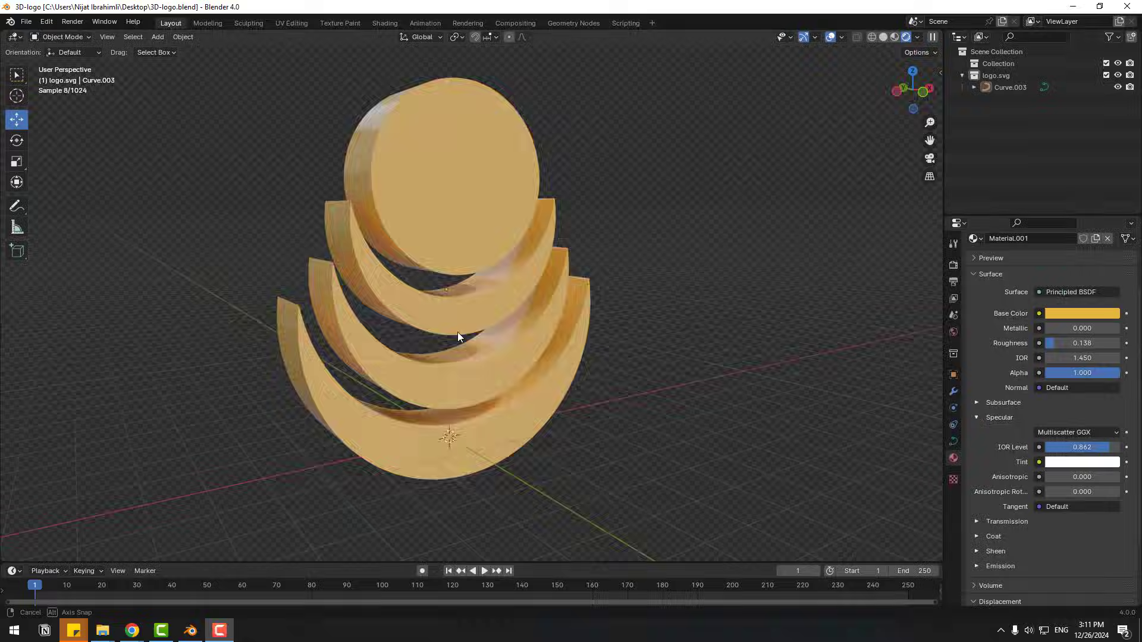
mouse_move(458, 332)
middle_down()
mouse_move(466, 351)
mouse_move(415, 288)
mouse_move(489, 316)
mouse_move(351, 320)
middle_up()
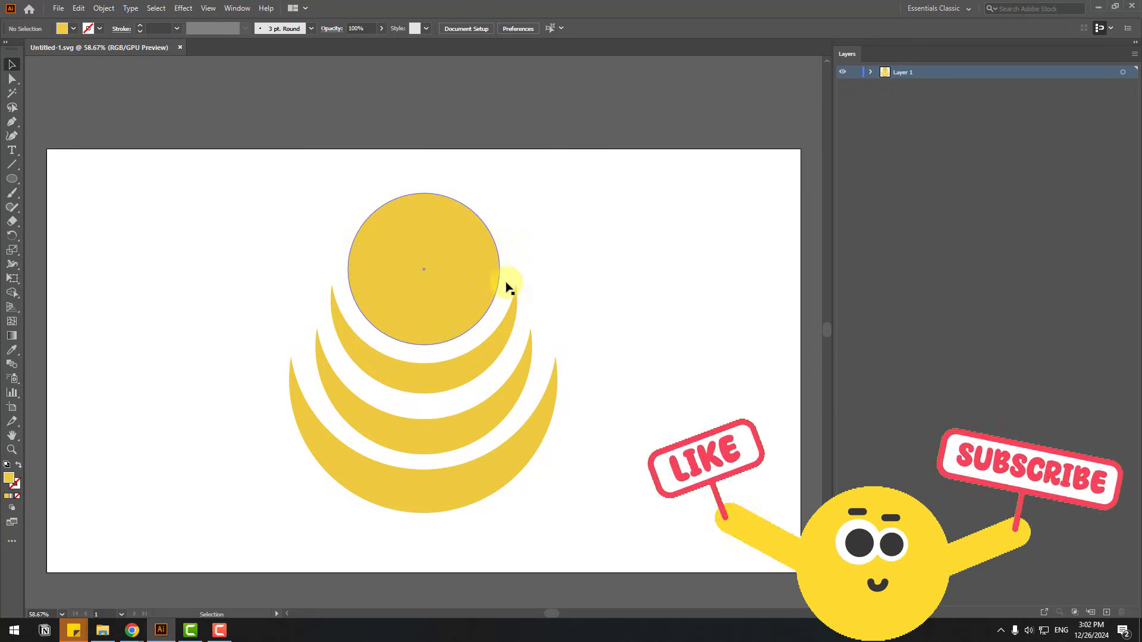
drag(316, 354, 516, 455)
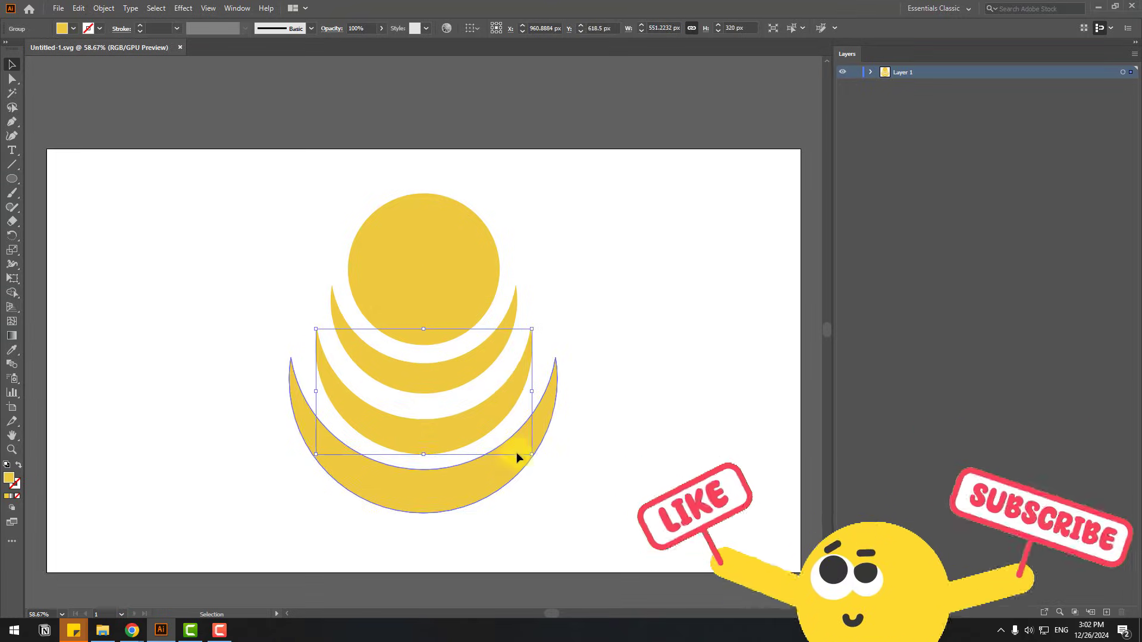
click(637, 344)
Save the design as logo.svg in SVG format, accepting the SVG export options
click(58, 8)
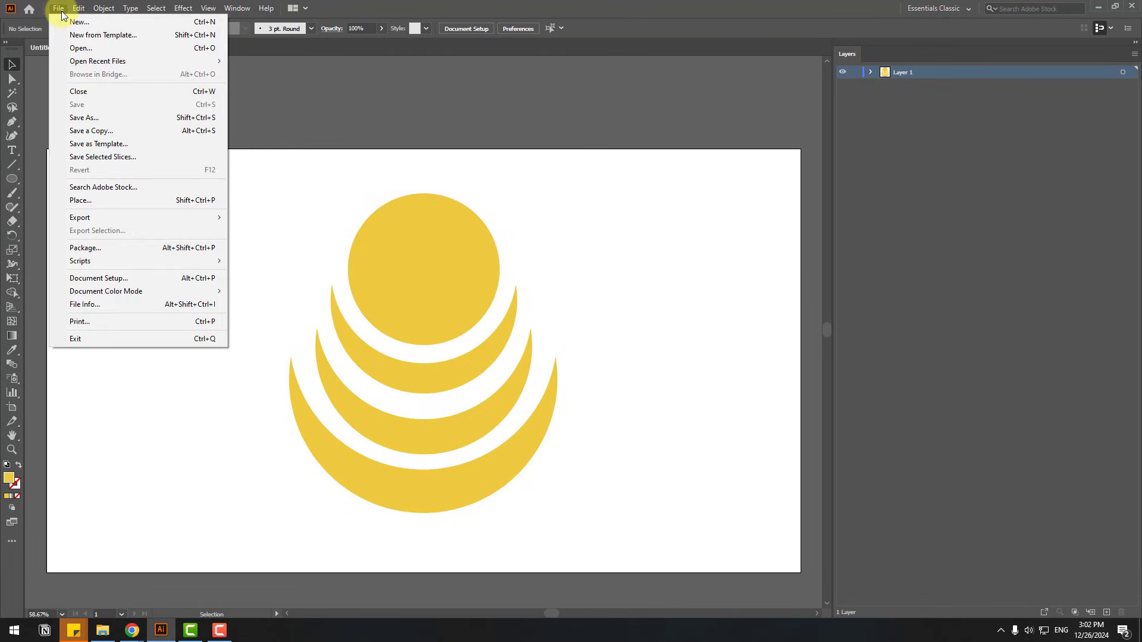
click(76, 117)
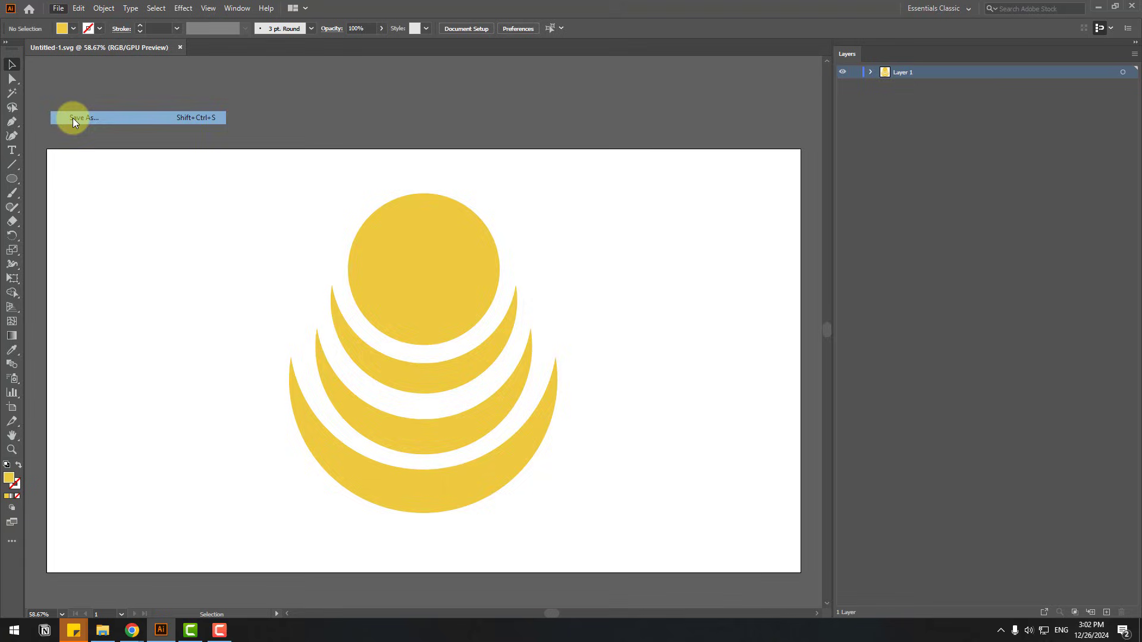
text(logo)
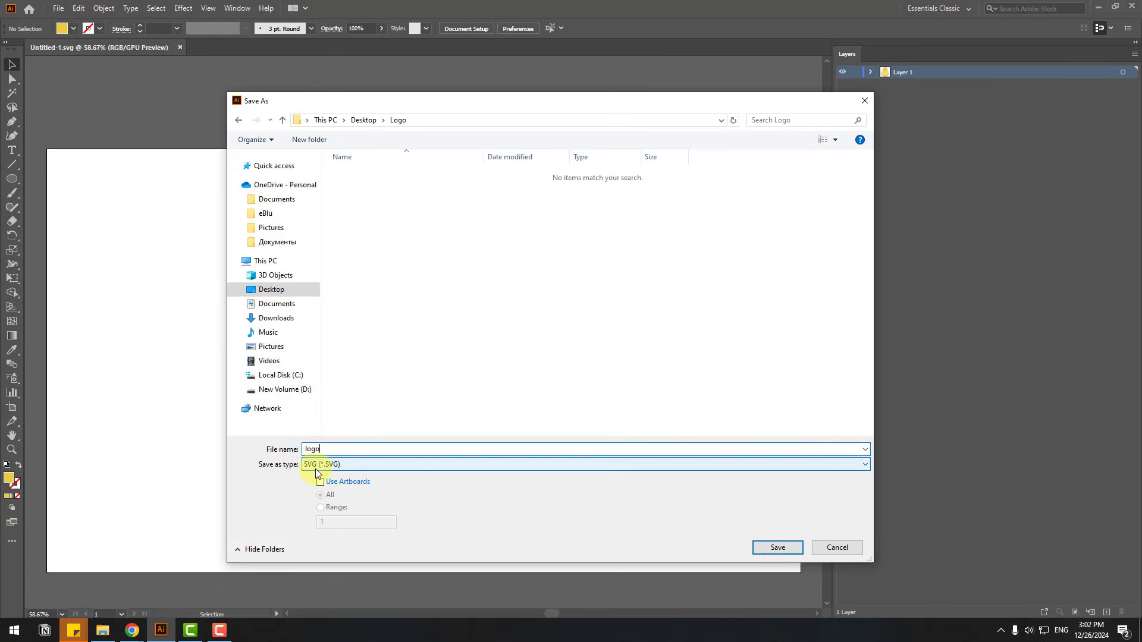
click(315, 467)
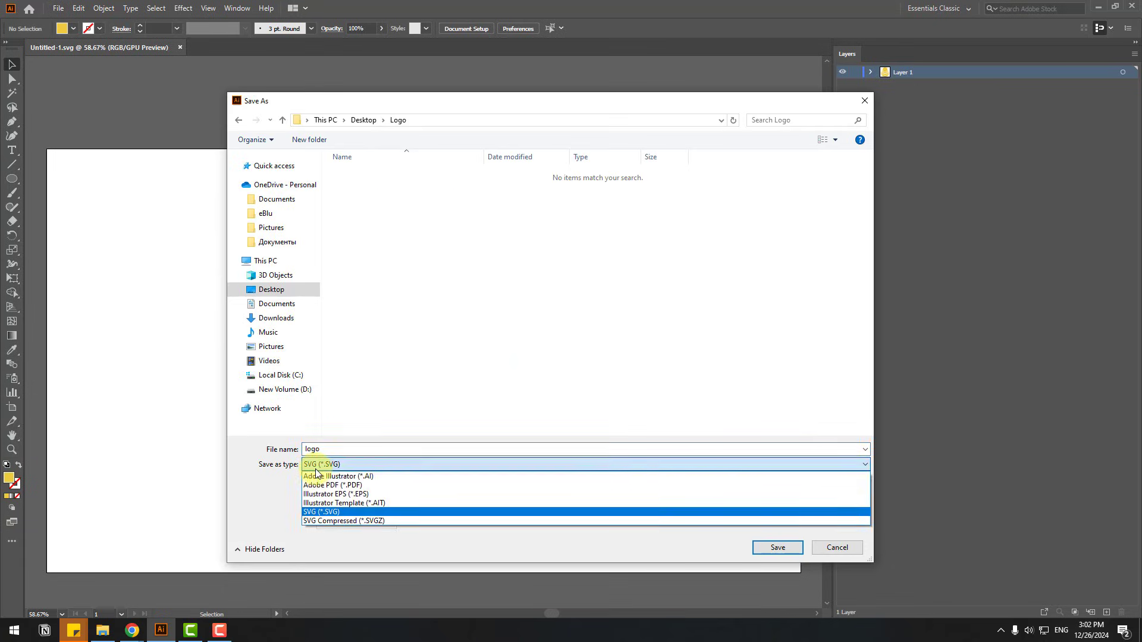
click(340, 515)
click(784, 546)
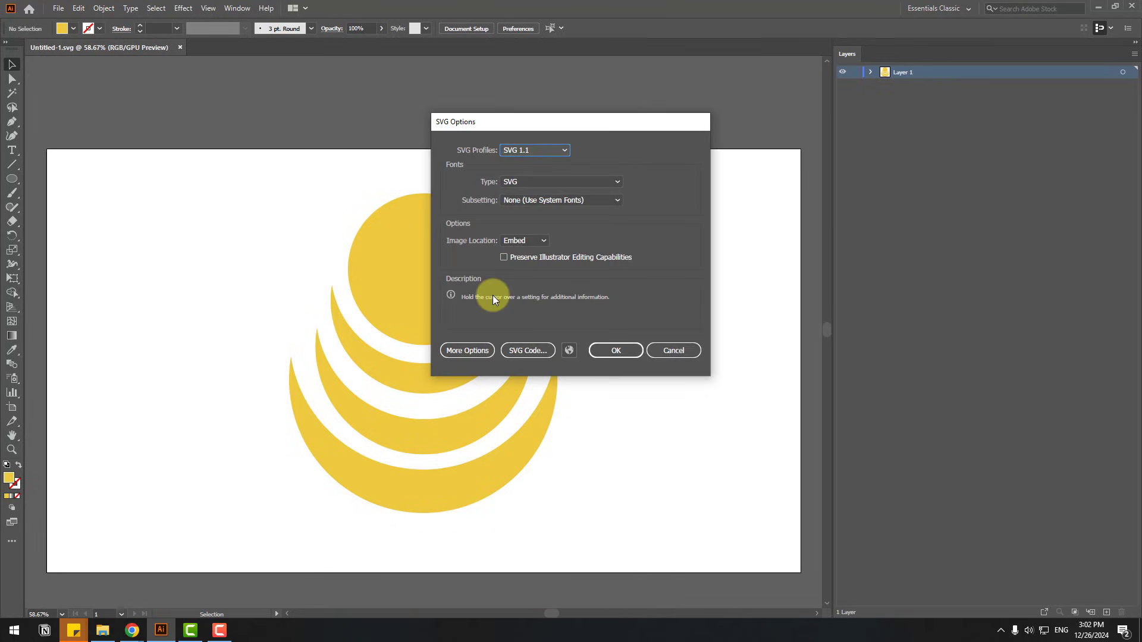
click(612, 351)
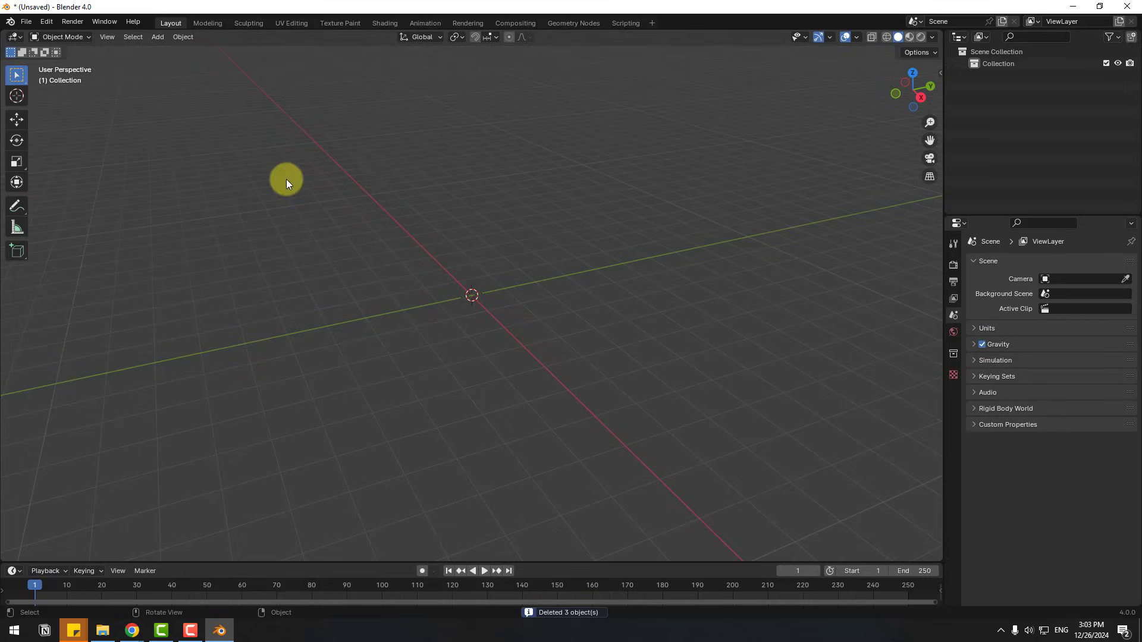
Import logo.svg with the Scalable Vector Graphics importer, creating curves Curve through Curve.003
click(23, 22)
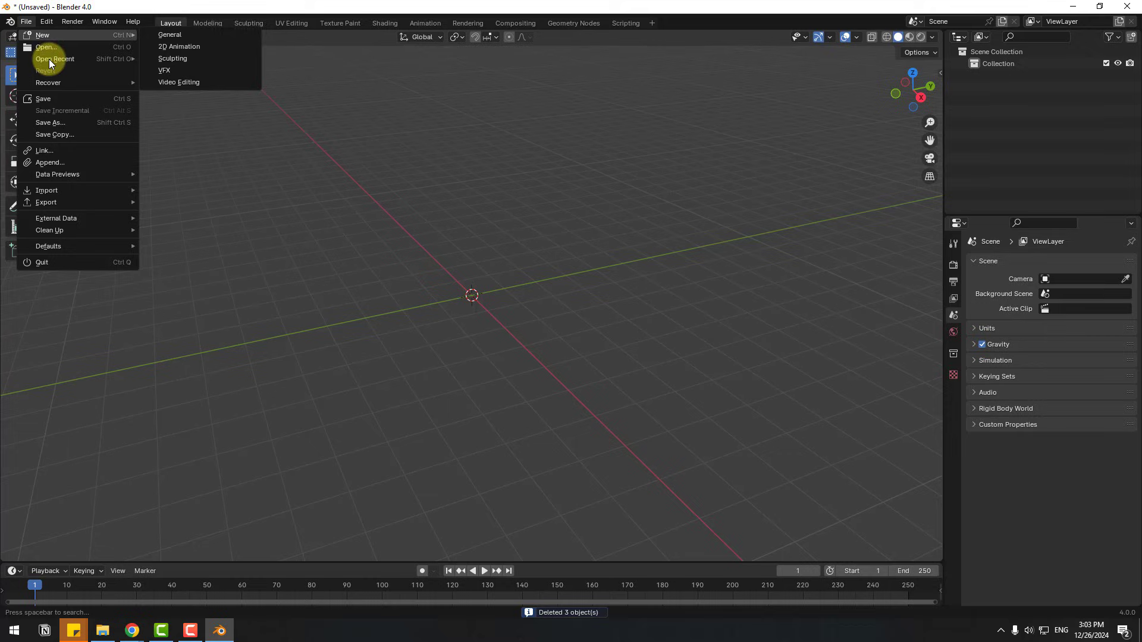
mouse_move(79, 187)
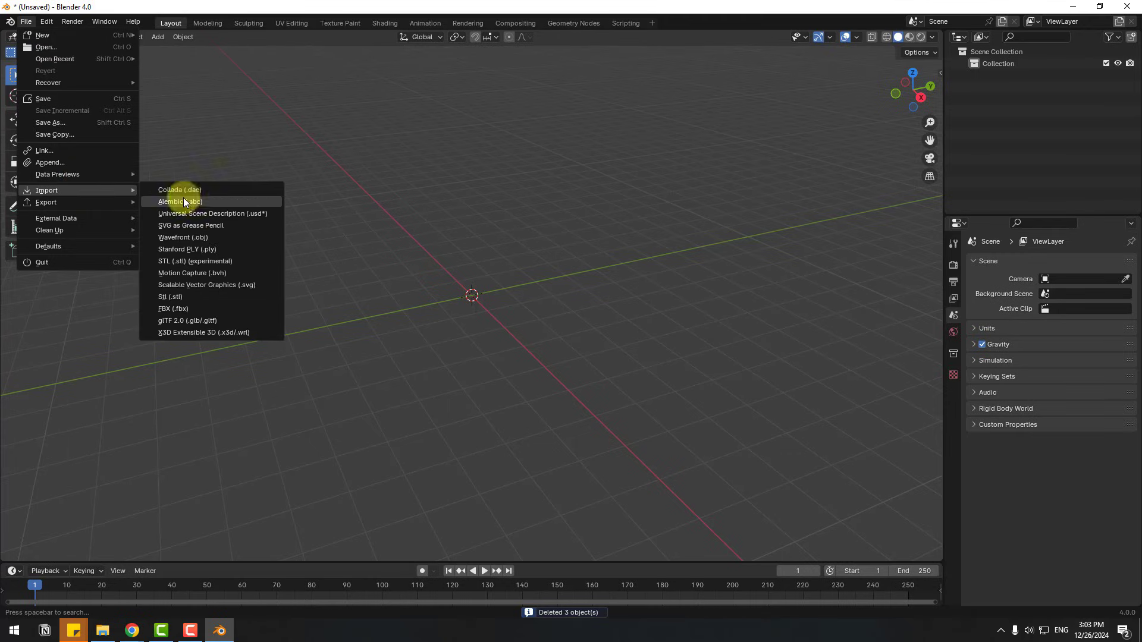
click(252, 286)
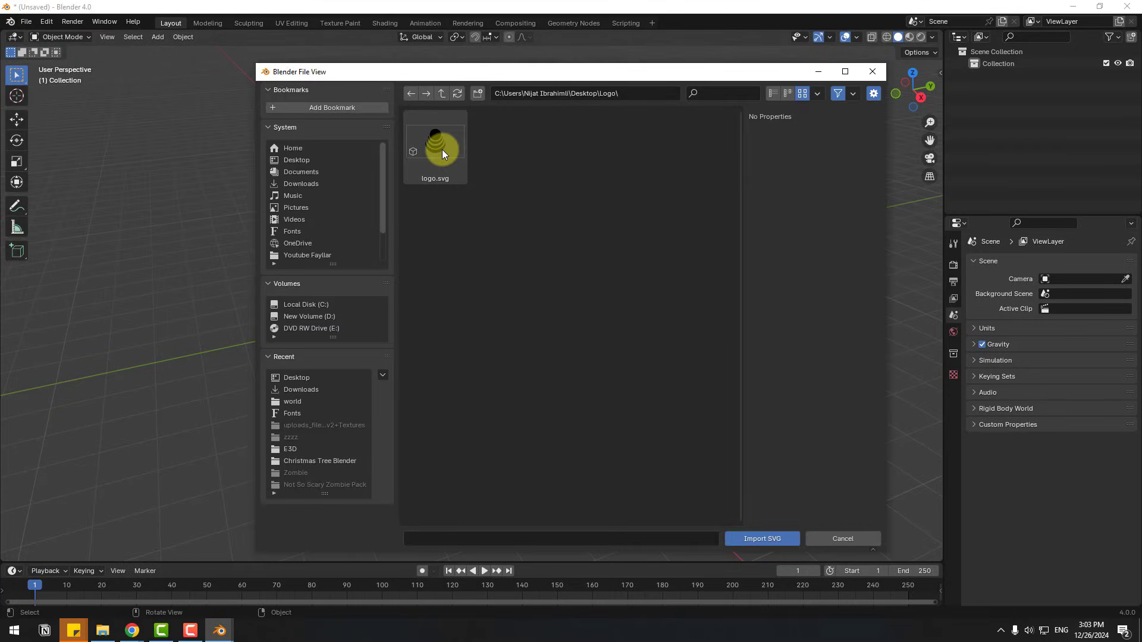
click(441, 145)
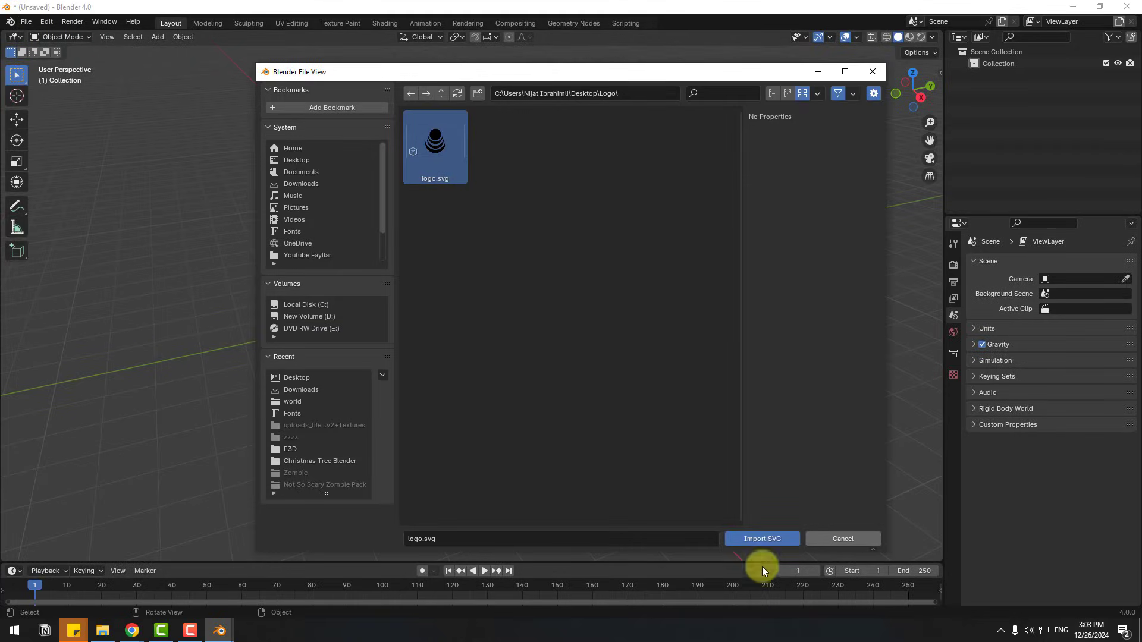
click(761, 539)
Check each logo curve in the Outliner, leaving Curve.003 (the top circle) active
scroll(574, 390, up, 4)
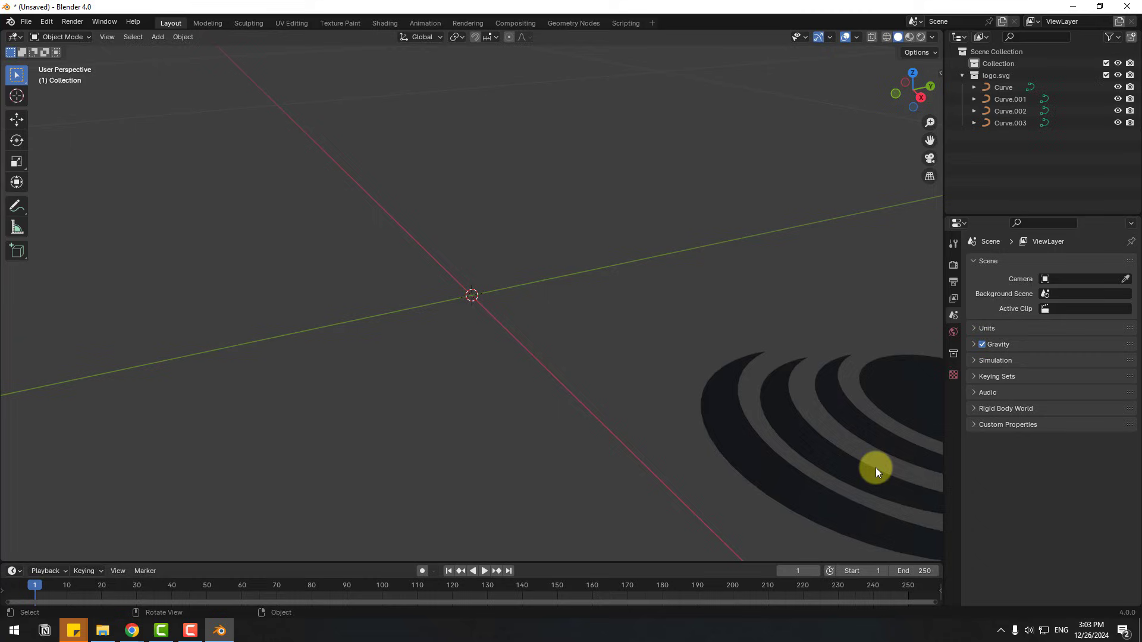
scroll(780, 408, down, 6)
scroll(738, 410, up, 3)
click(1010, 86)
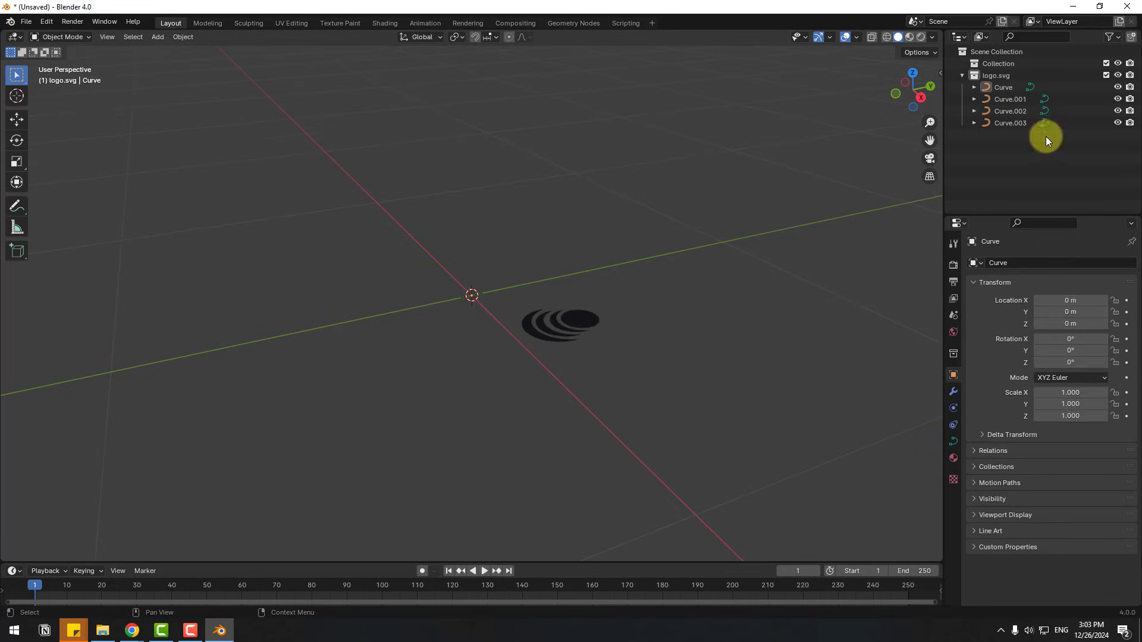
click(1001, 88)
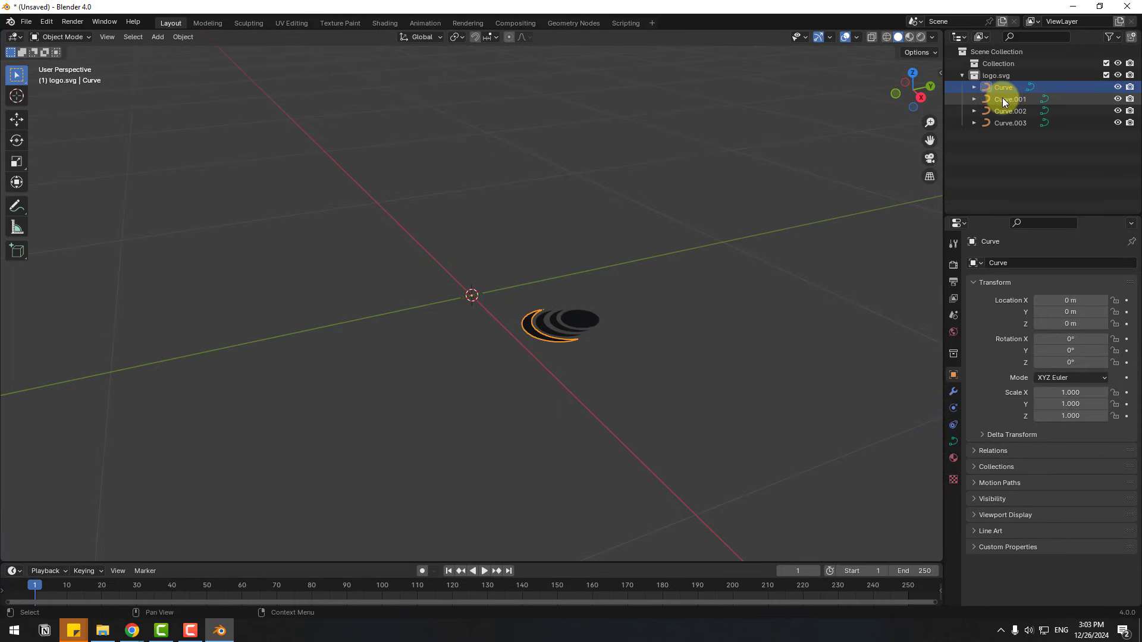
click(1001, 98)
click(999, 110)
click(998, 123)
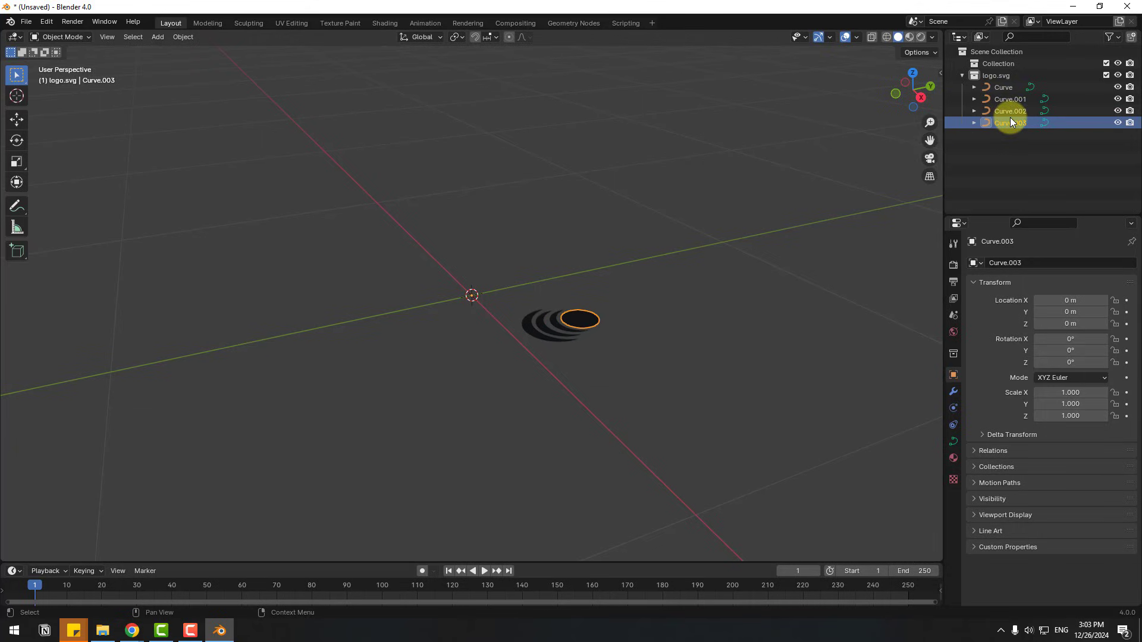
Box-select a control point on the circle in Edit Mode, then return to Object Mode
click(73, 37)
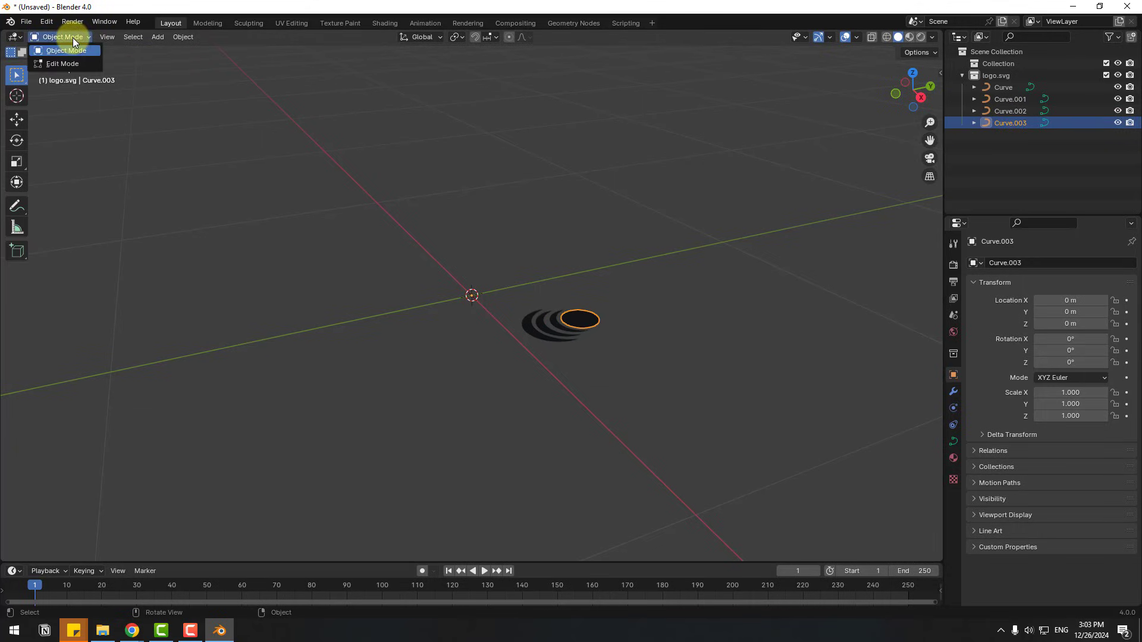
click(65, 67)
scroll(624, 369, up, 5)
shift+middle_drag(739, 416, 573, 390)
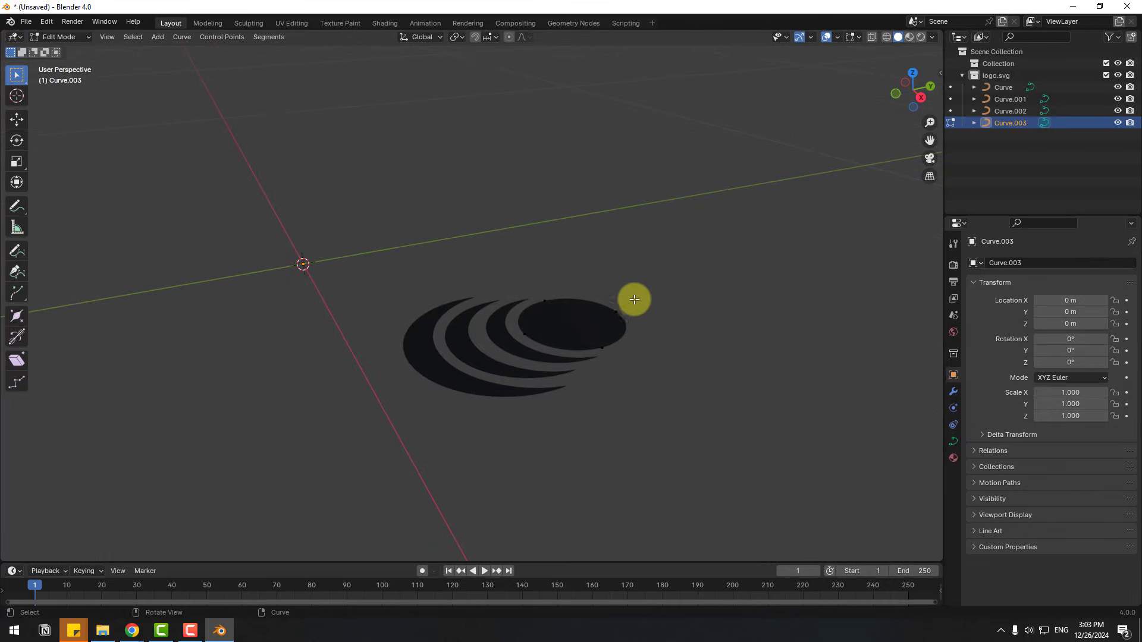
key(b)
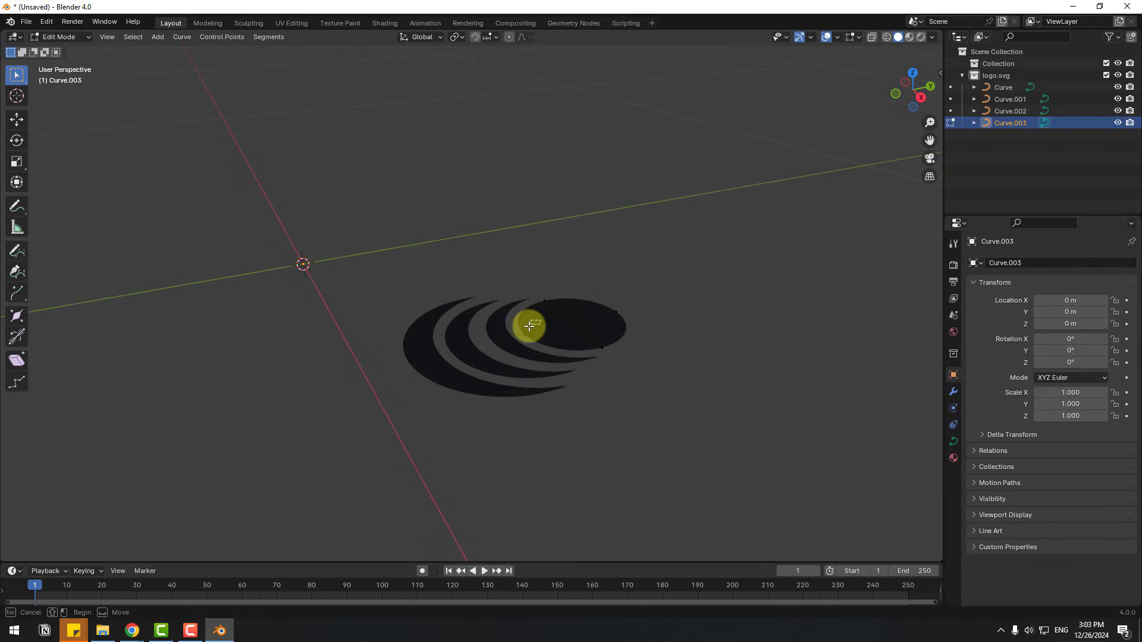
drag(529, 325, 516, 344)
click(54, 37)
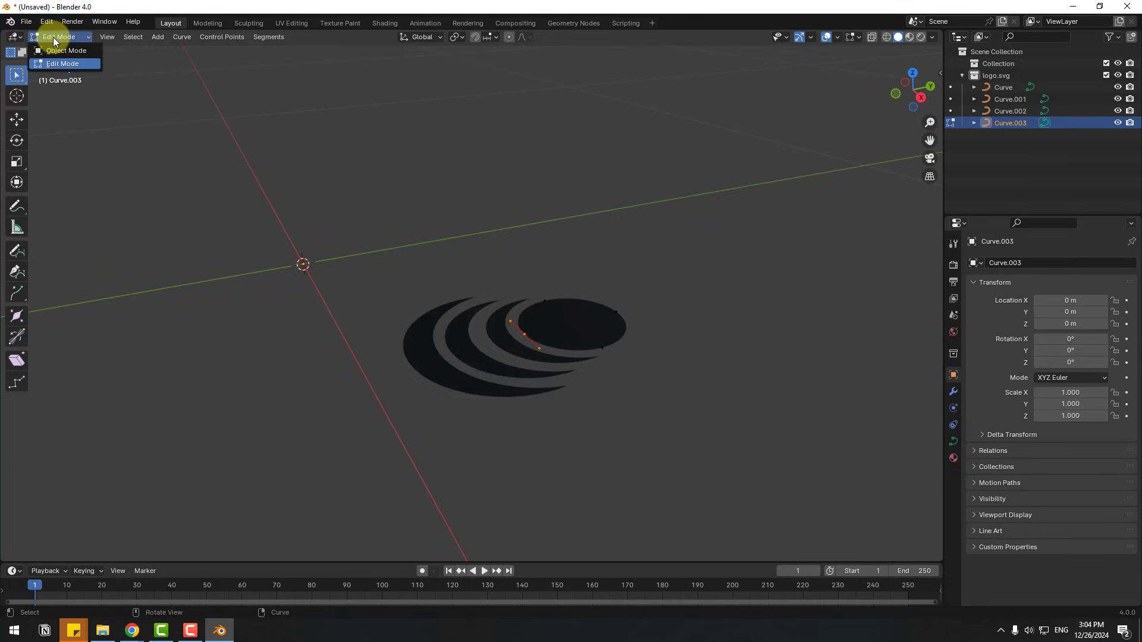
click(56, 49)
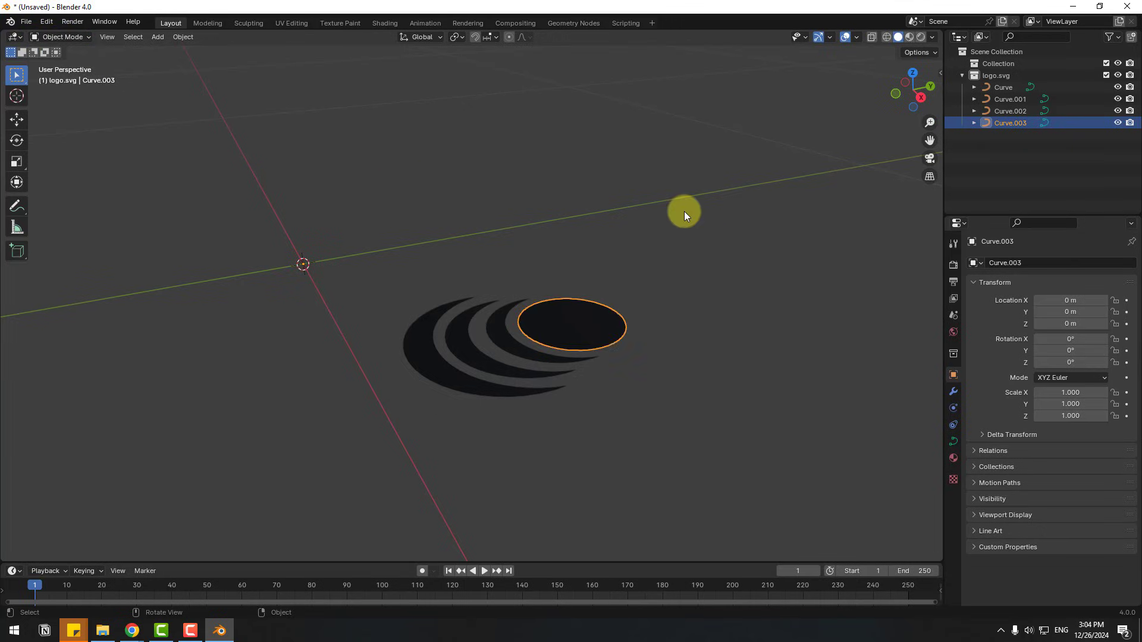
Select all four logo curves and join them into one object
click(979, 165)
shift+click(1012, 86)
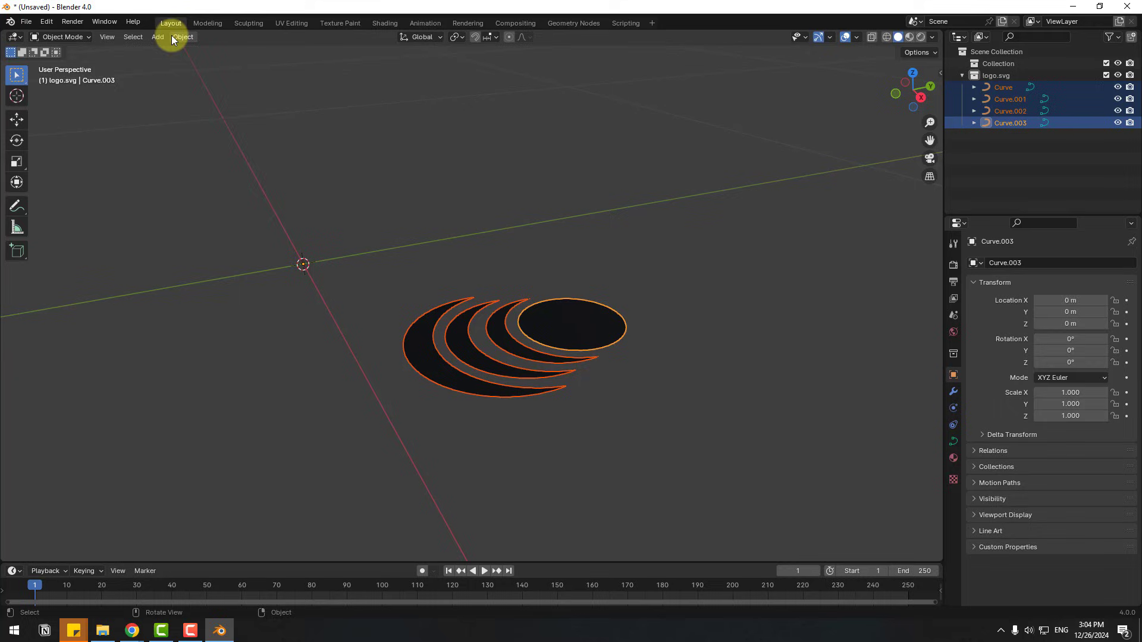
click(176, 37)
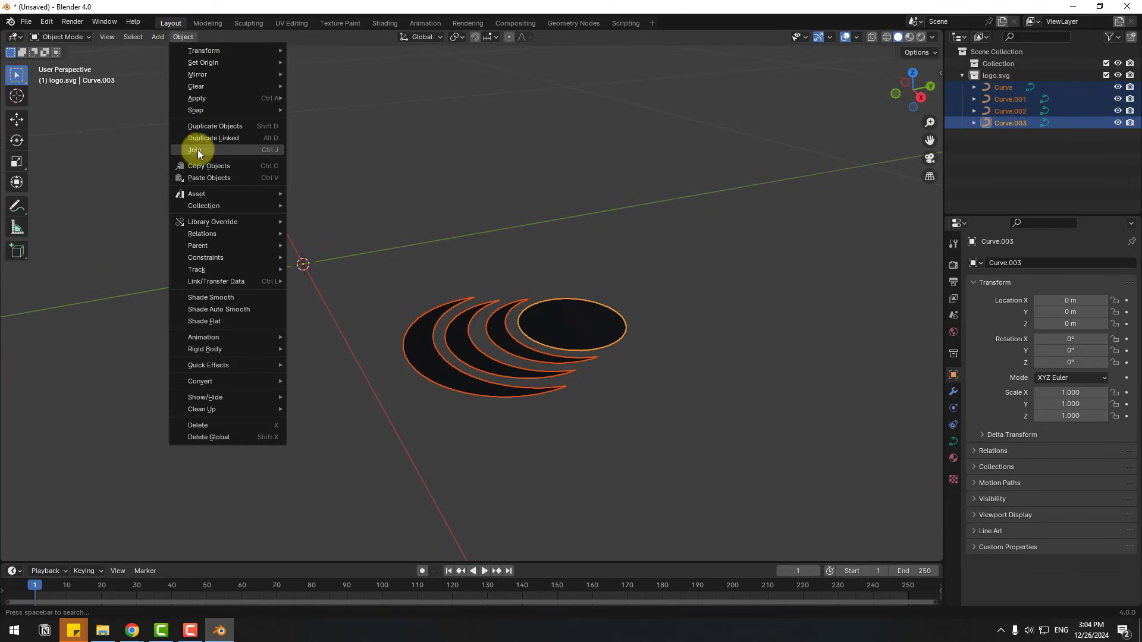
click(266, 153)
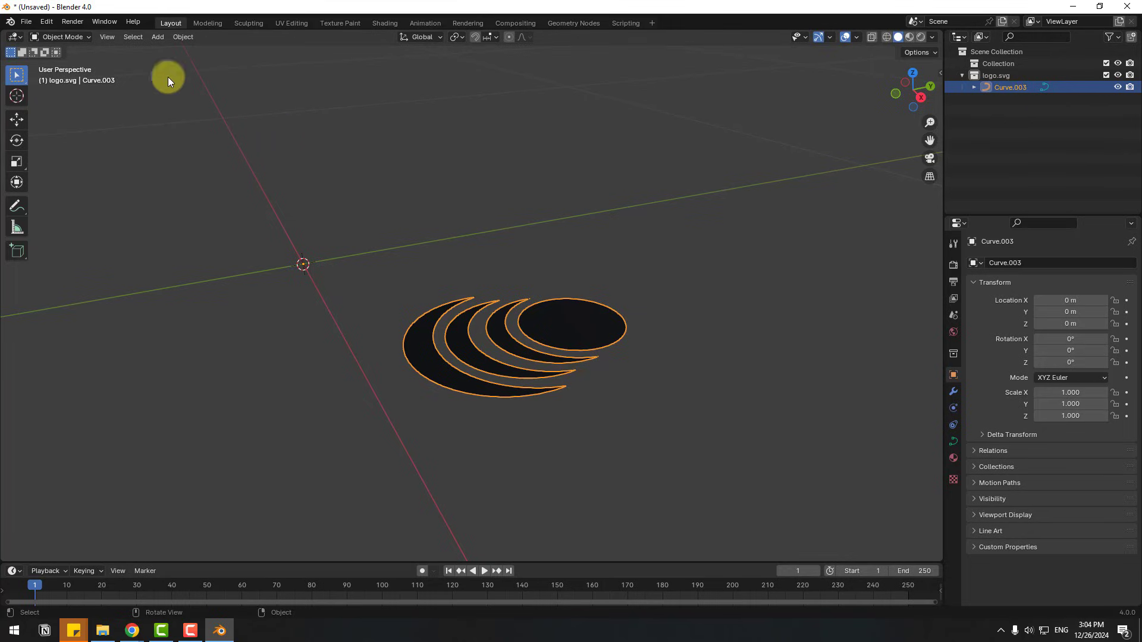
Scale the joined logo curve up to 35.173
click(63, 37)
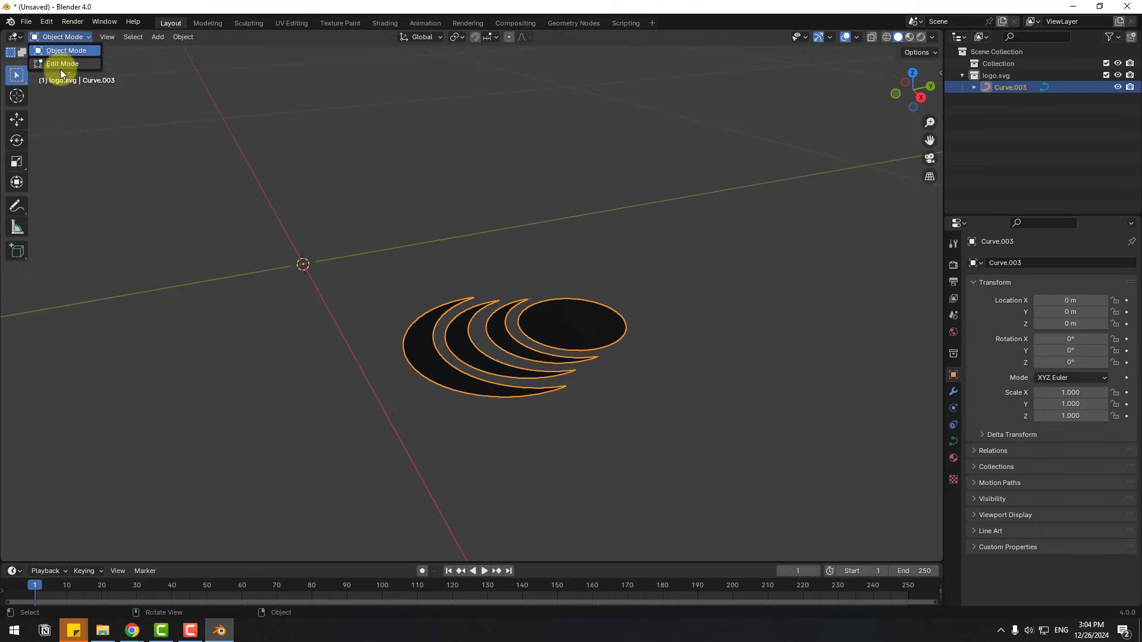
click(613, 255)
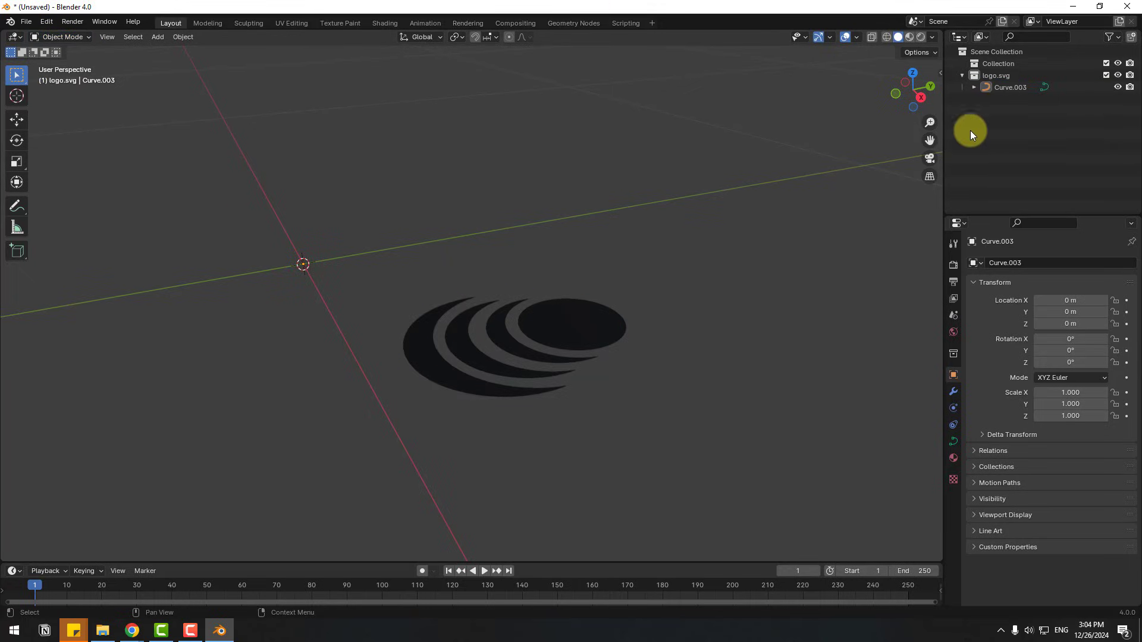
click(1007, 90)
scroll(552, 307, down, 12)
key(s)
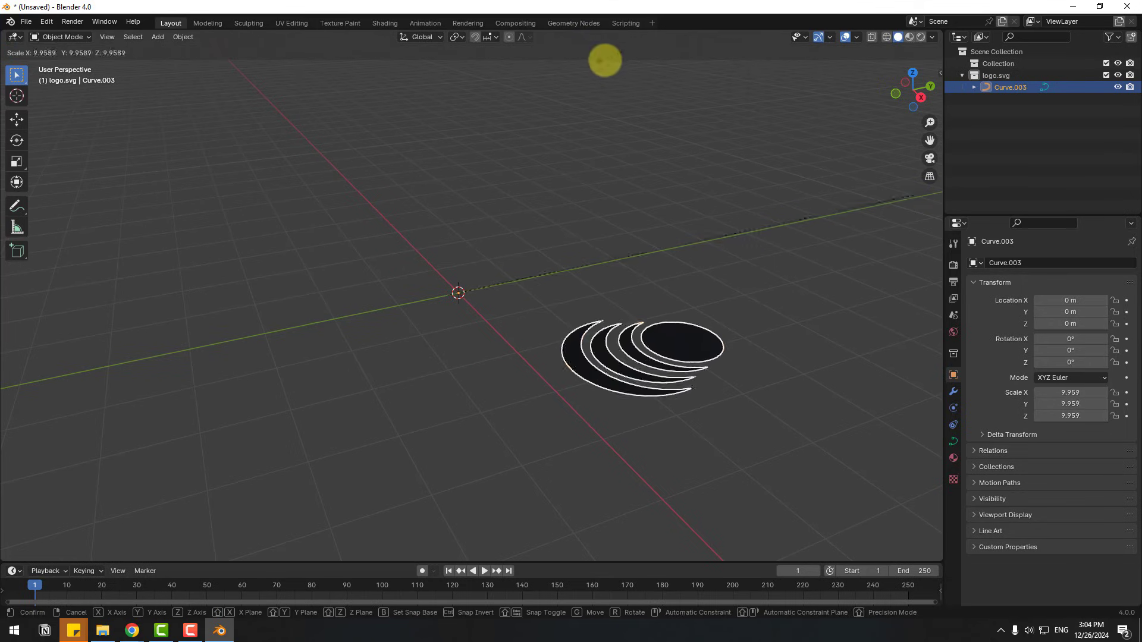
click(607, 65)
key(s)
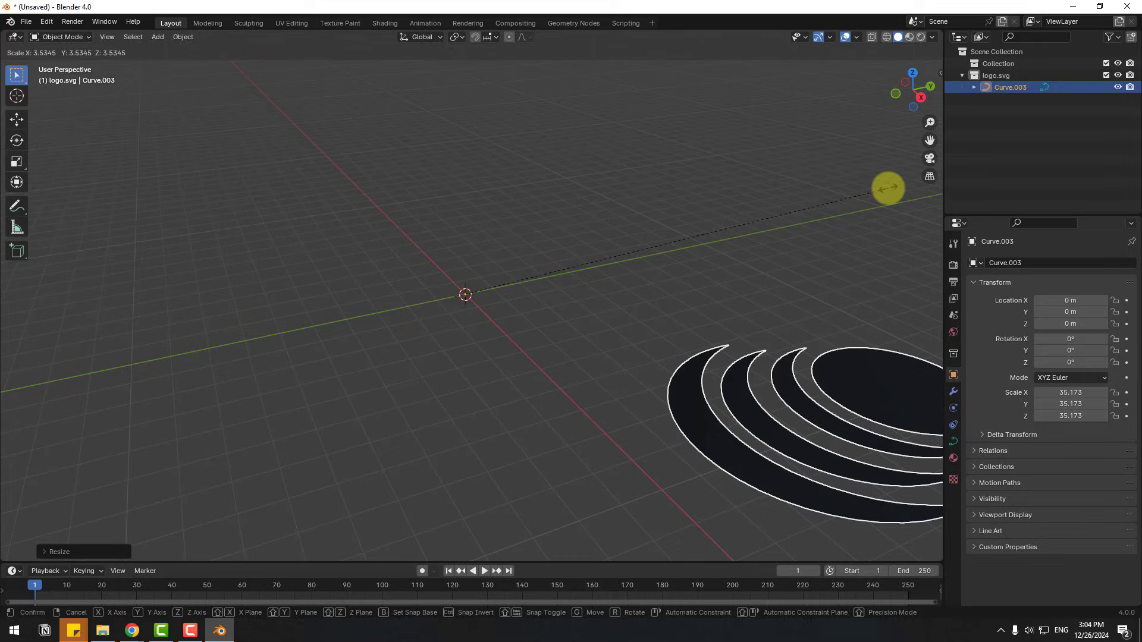
click(888, 188)
key(ctrl+z)
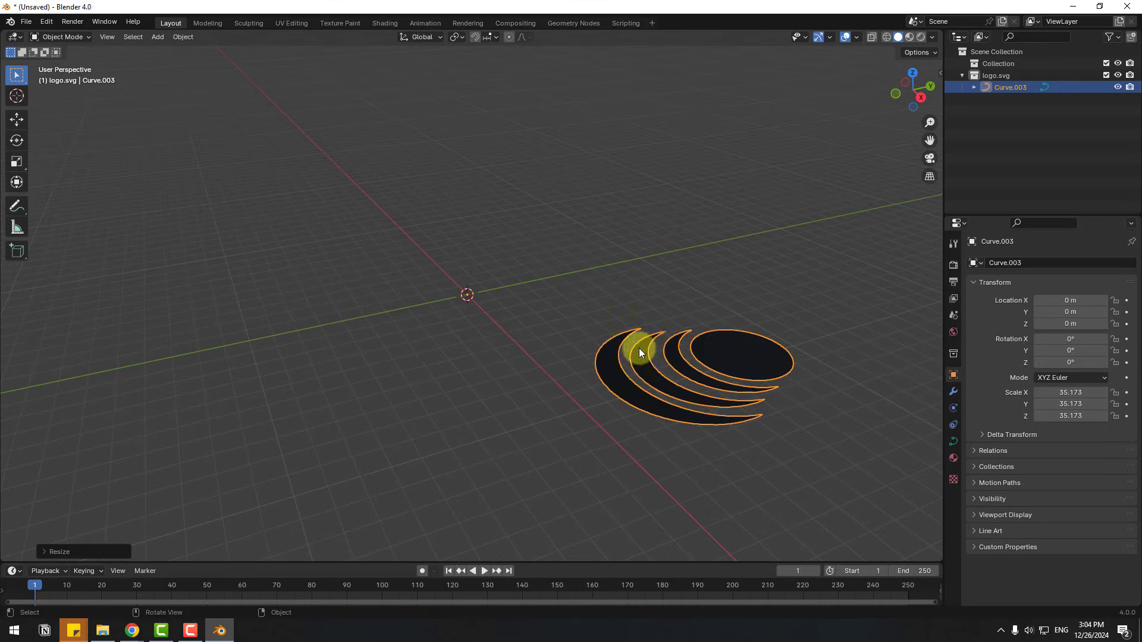
Centre the logo on the world origin with Set Origin > Geometry to Origin
click(711, 330)
click(999, 90)
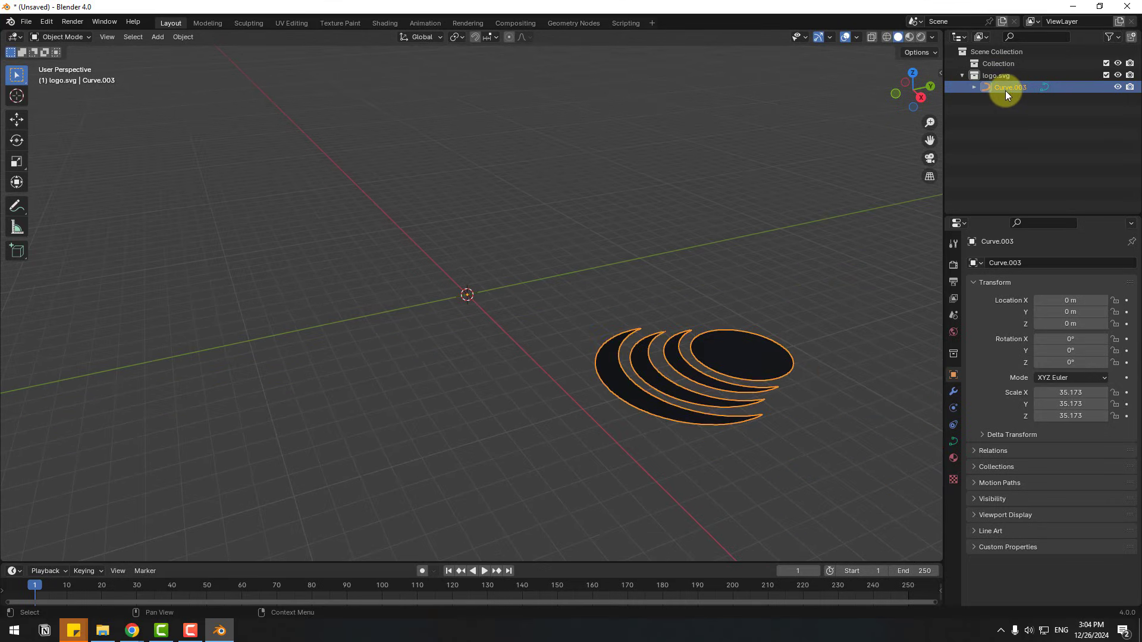
right_click(737, 345)
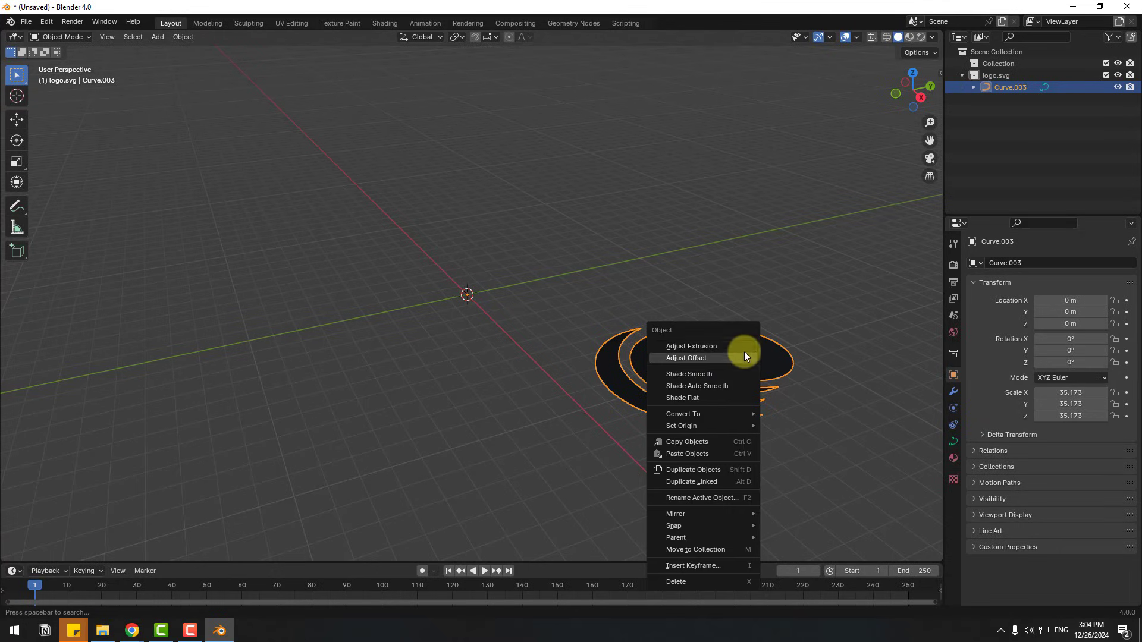
mouse_move(684, 426)
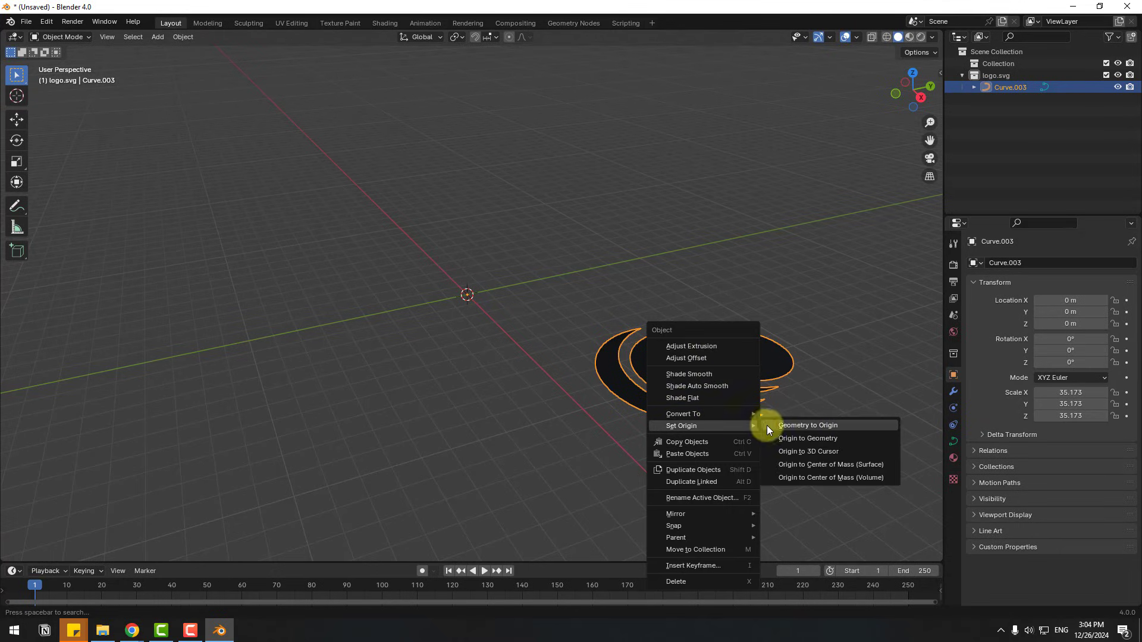
click(833, 425)
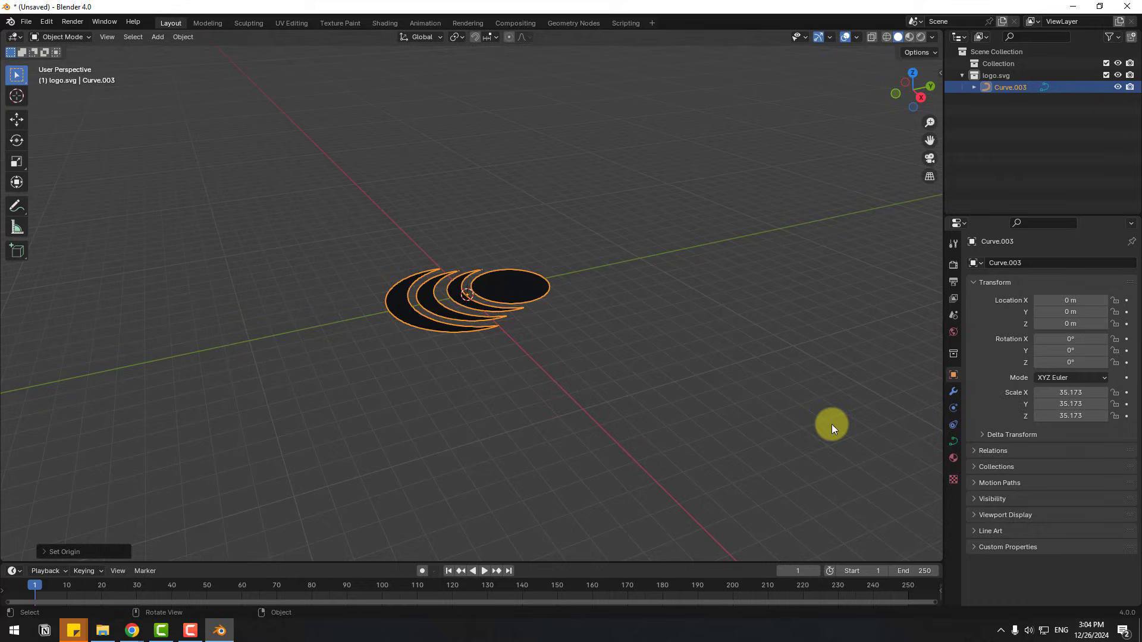
click(541, 399)
scroll(553, 400, up, 6)
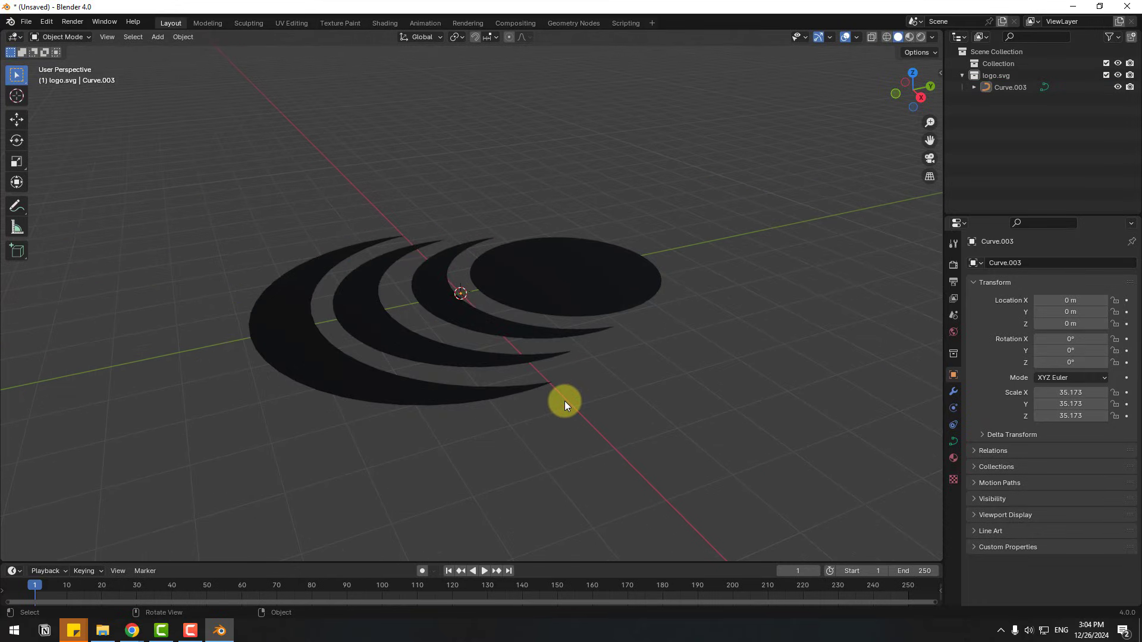
click(554, 263)
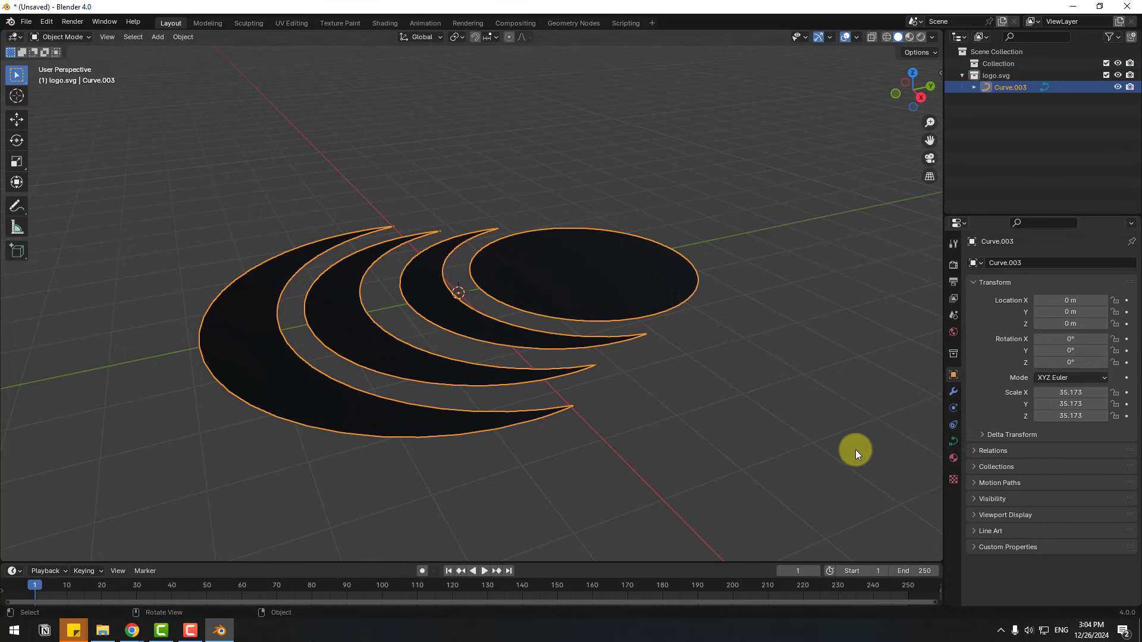
Set the curve's Geometry Extrude to 0.02 m in Object Data properties
click(953, 441)
click(973, 284)
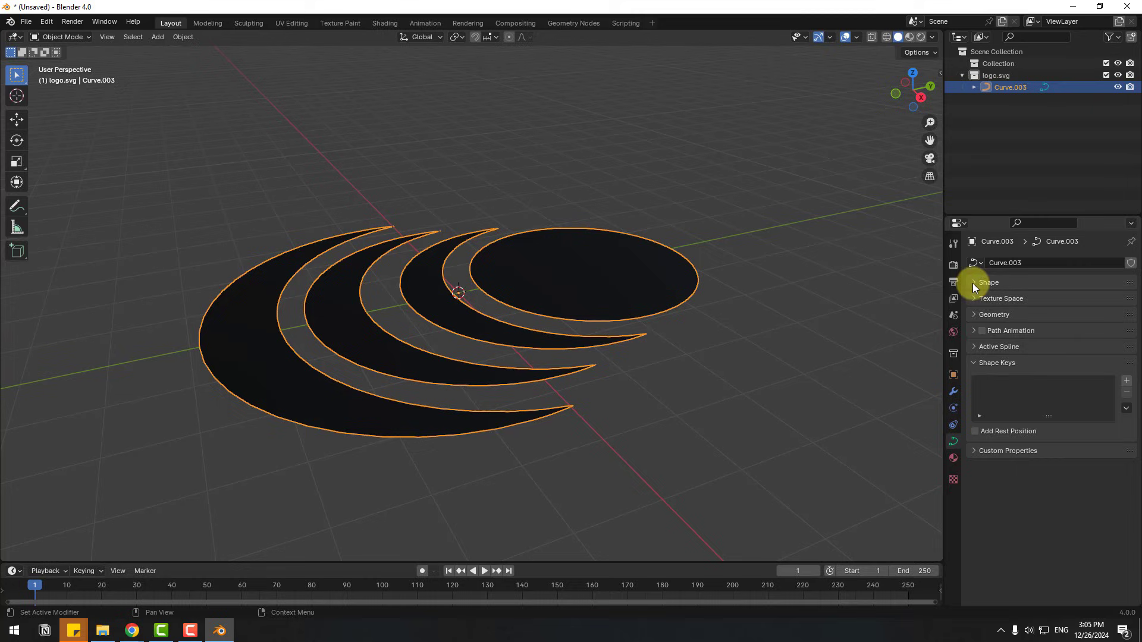
click(971, 316)
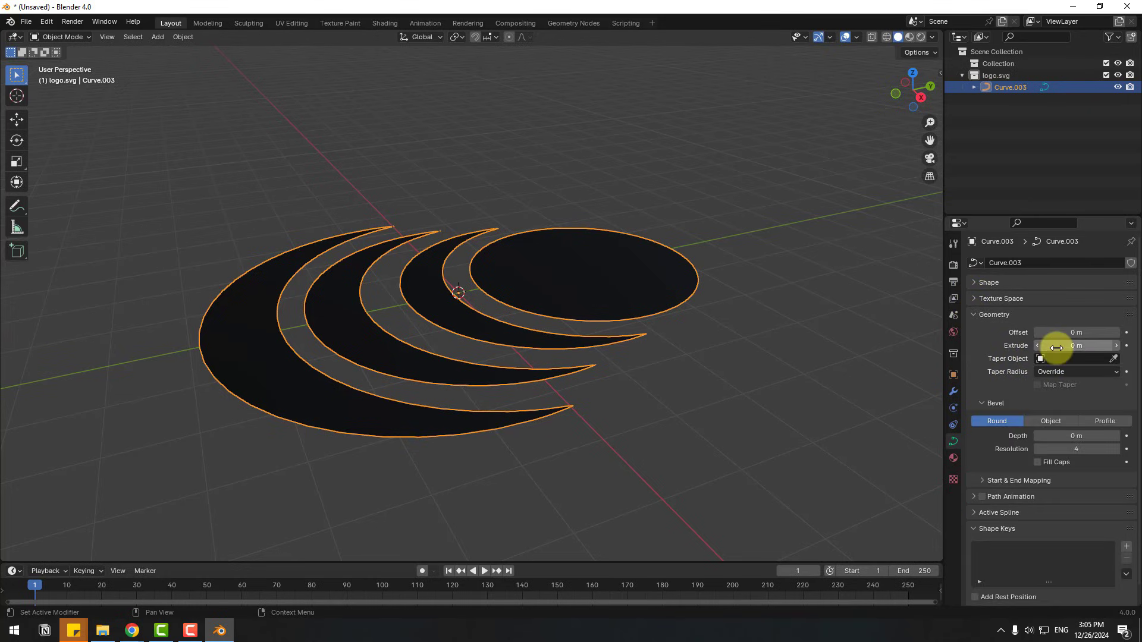
click(1115, 346)
click(1116, 345)
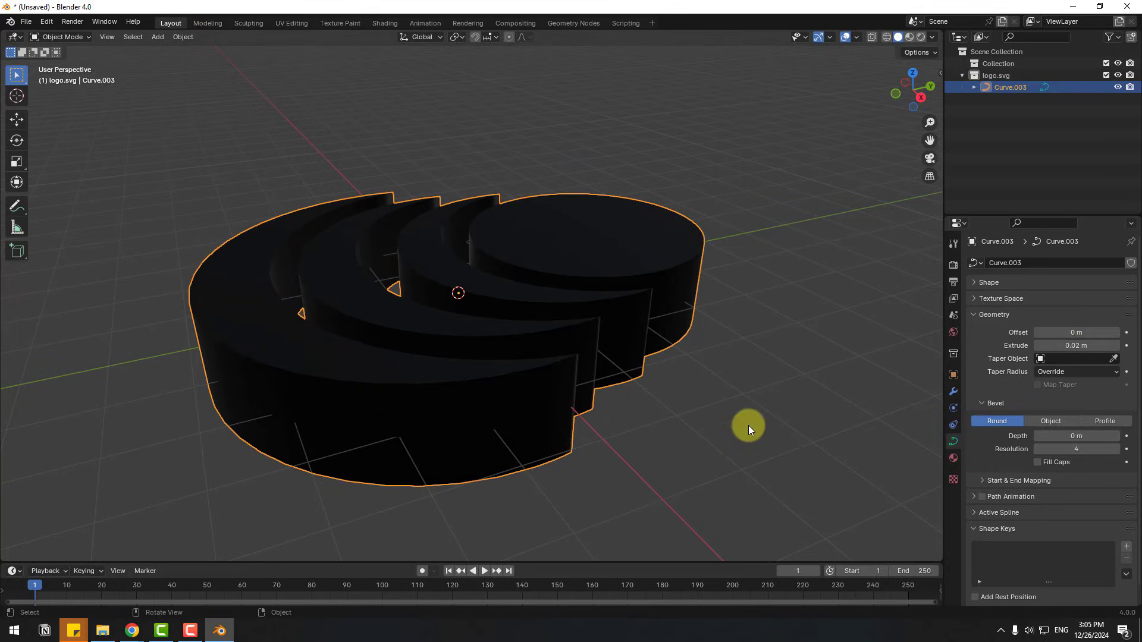
click(748, 426)
middle_drag(748, 426, 379, 391)
click(591, 294)
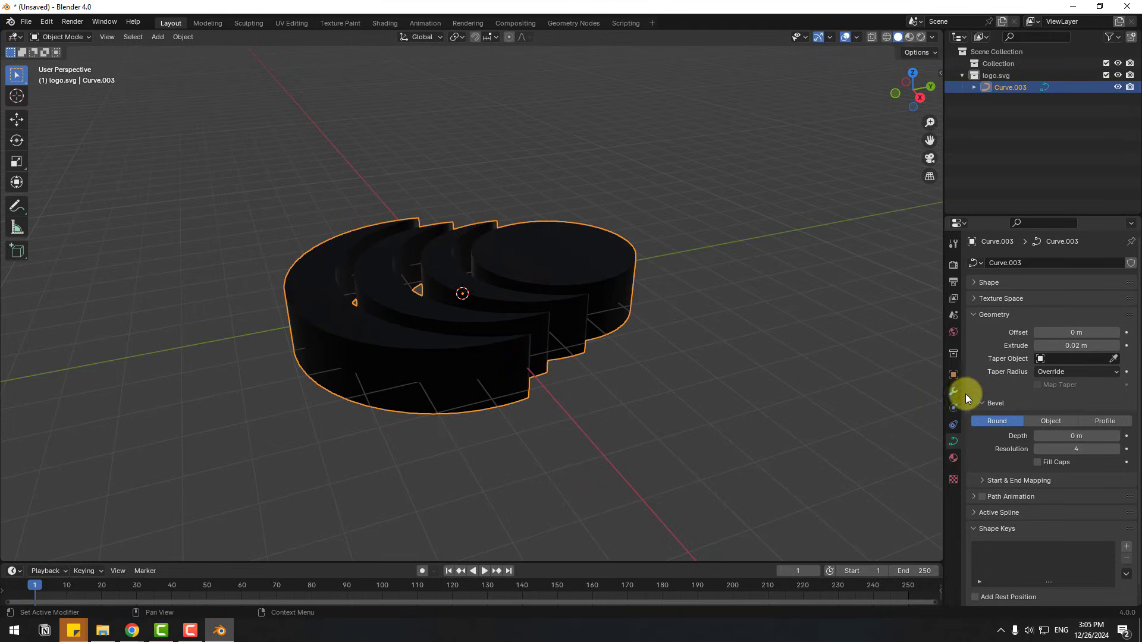
click(954, 456)
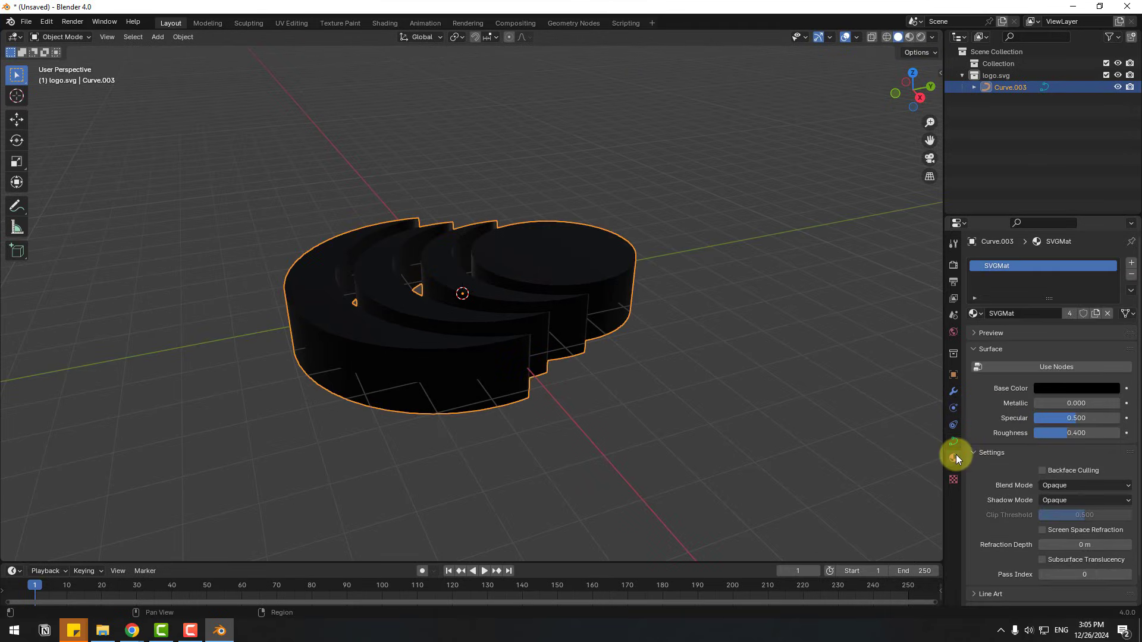
Replace SVGMat with a new pale-yellow material and switch to Material Preview shading
click(1105, 314)
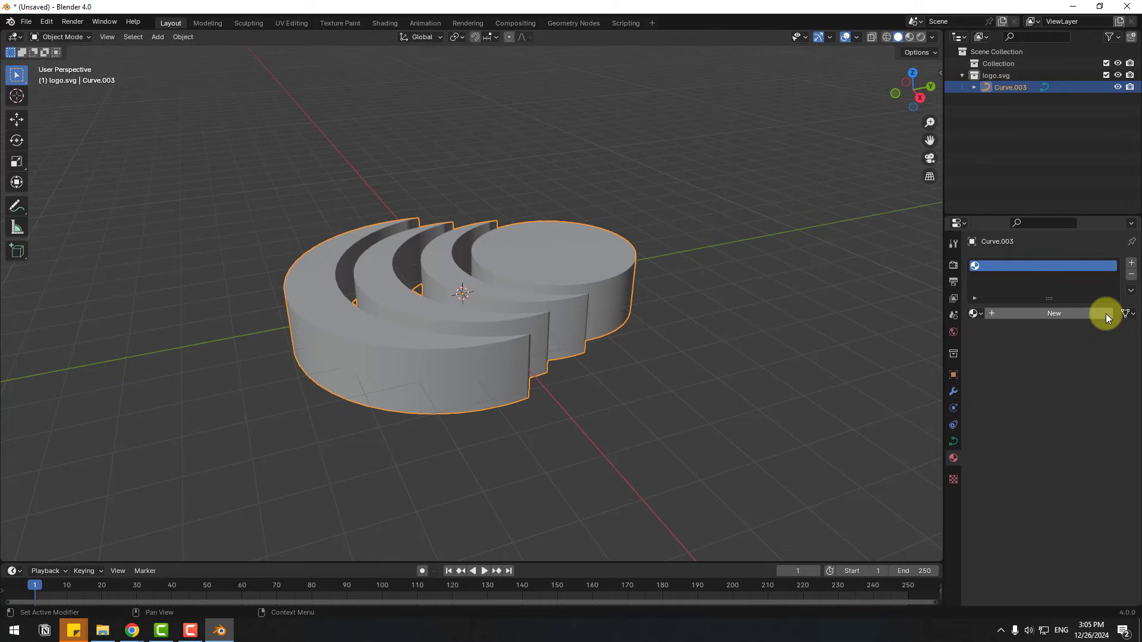
click(1061, 315)
click(1053, 411)
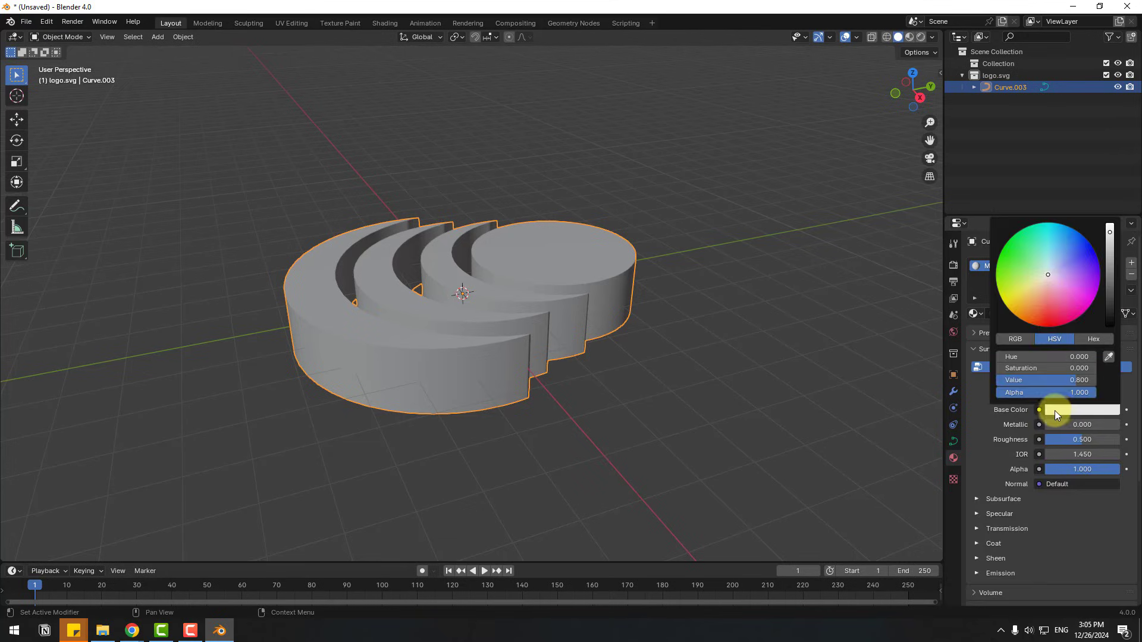
drag(1050, 280, 1026, 298)
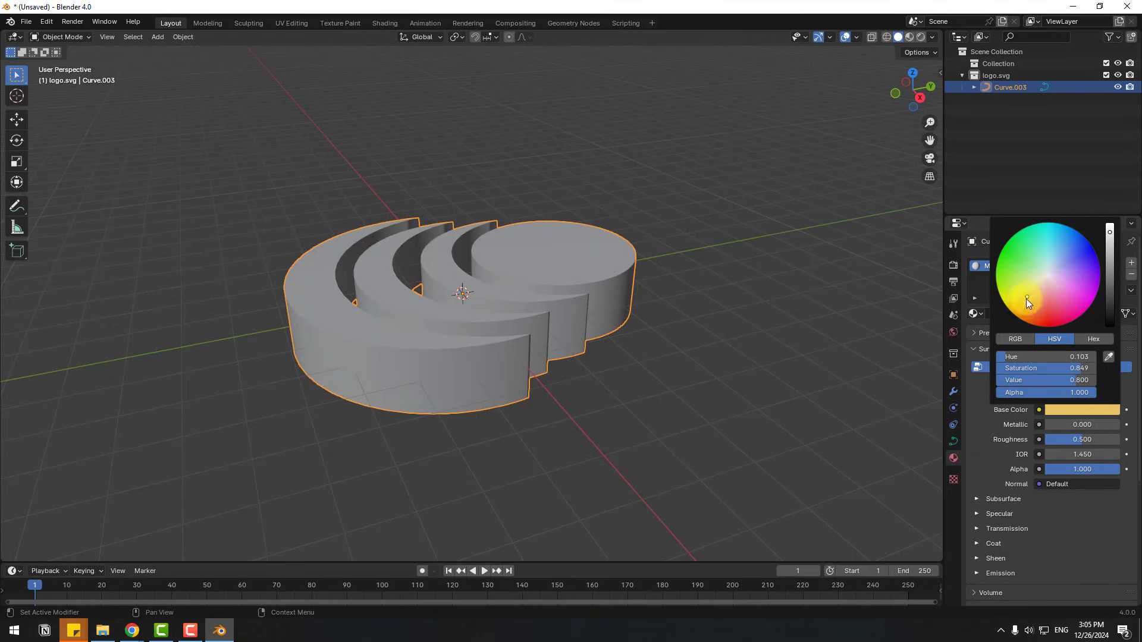
click(908, 38)
click(705, 357)
middle_drag(705, 358, 1009, 409)
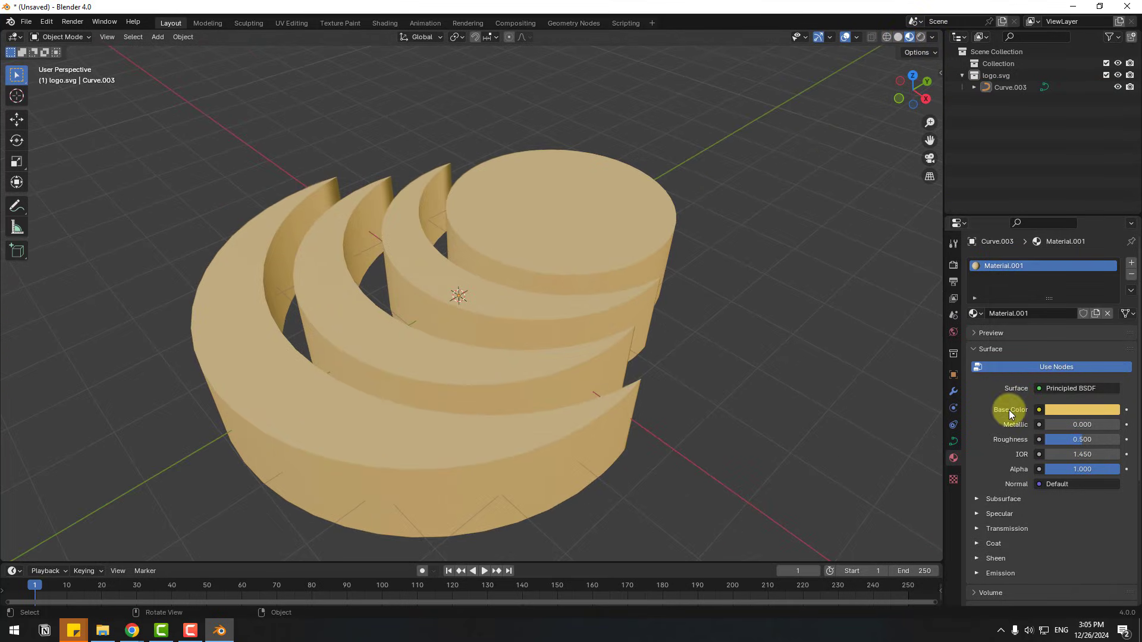
Deepen the base colour to gold (H 0.100, S 0.854, V 0.800) and inspect the edges
click(1055, 409)
drag(1029, 297, 1014, 313)
click(833, 371)
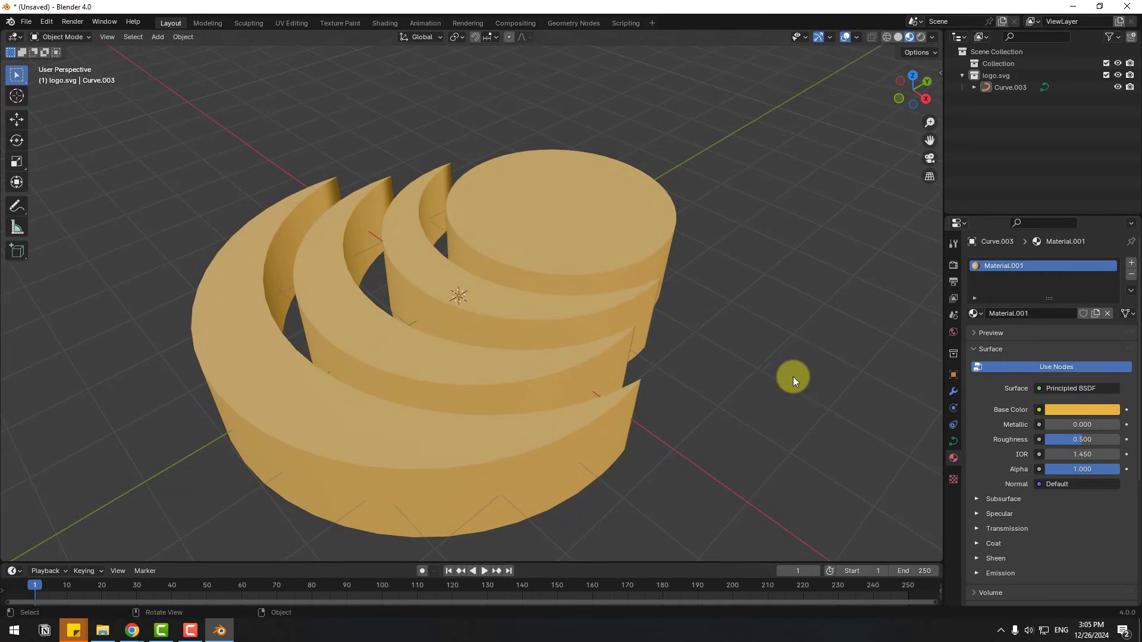
scroll(516, 256, up, 3)
scroll(548, 252, down, 3)
middle_drag(552, 283, 471, 348)
scroll(505, 307, up, 3)
middle_drag(505, 307, 702, 205)
click(702, 205)
click(709, 183)
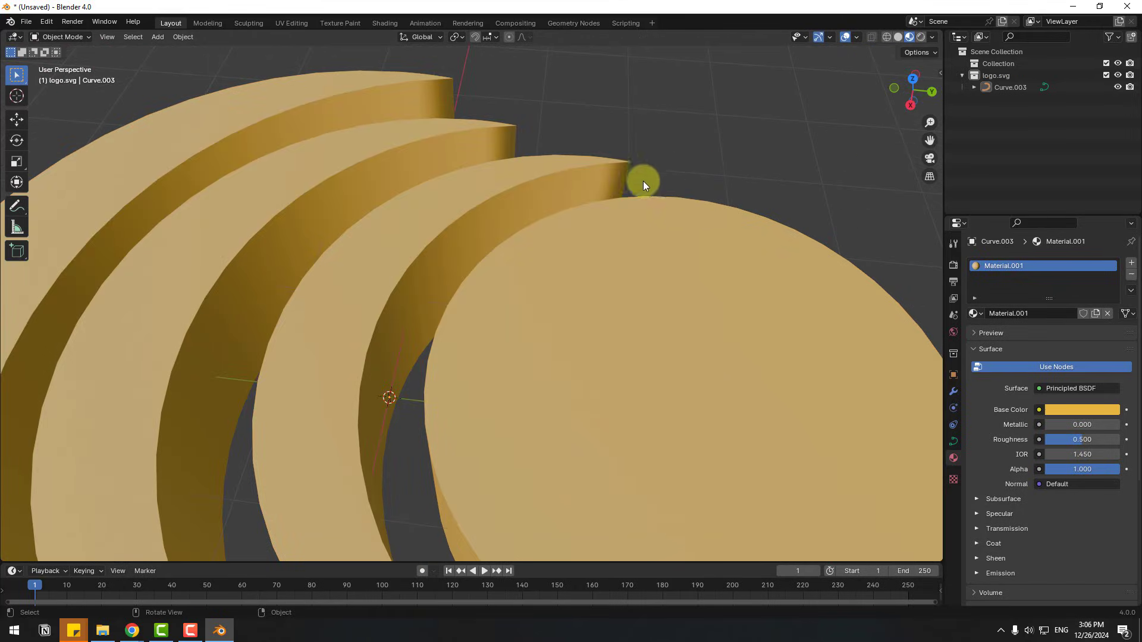
middle_drag(619, 174, 563, 170)
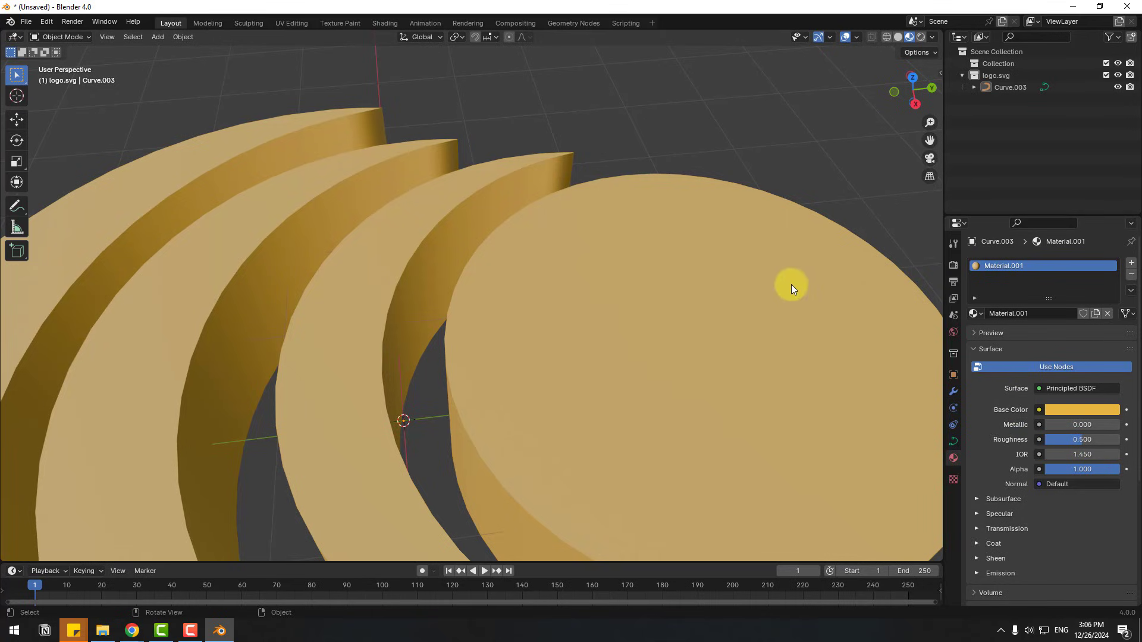
Set the curve's Resolution Preview U to 100 in the Shape settings
click(1004, 89)
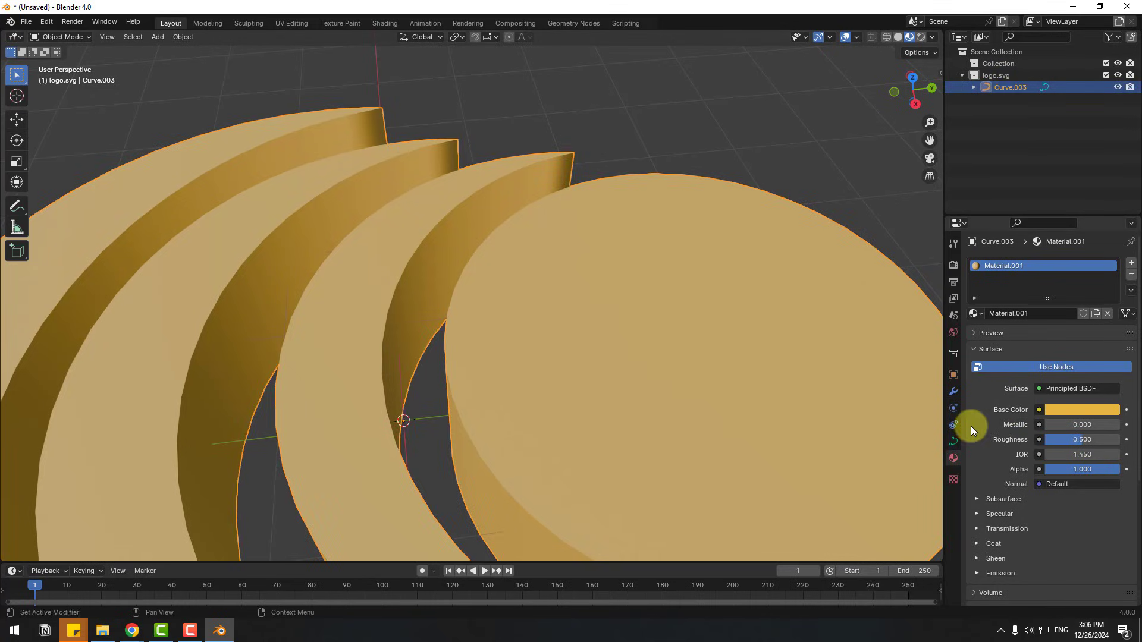
click(954, 444)
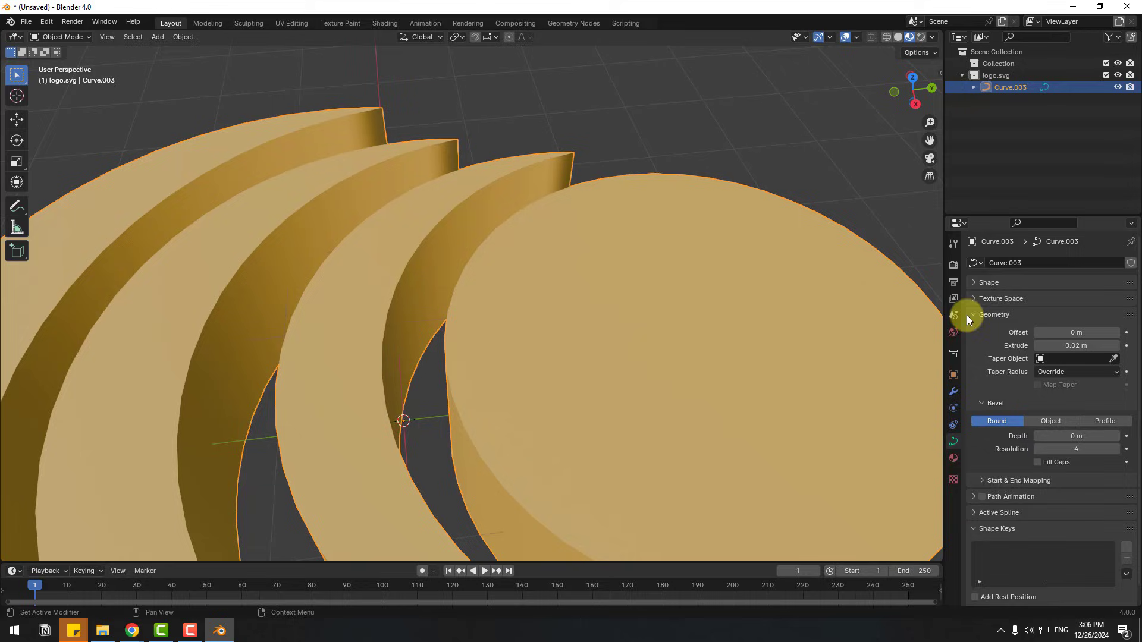
click(973, 283)
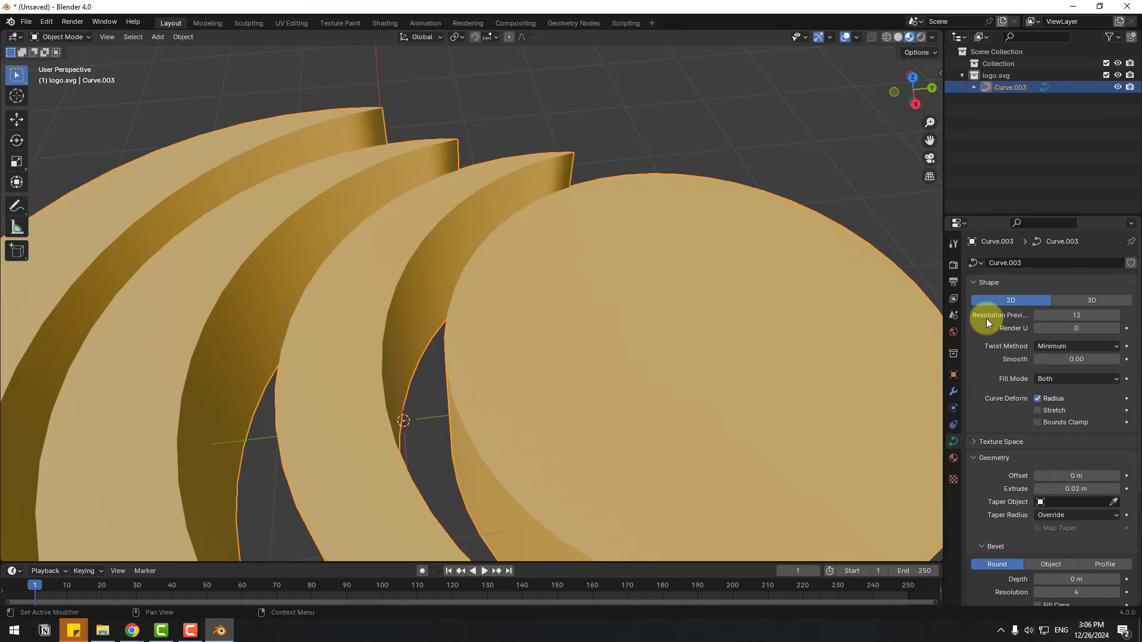
click(1068, 316)
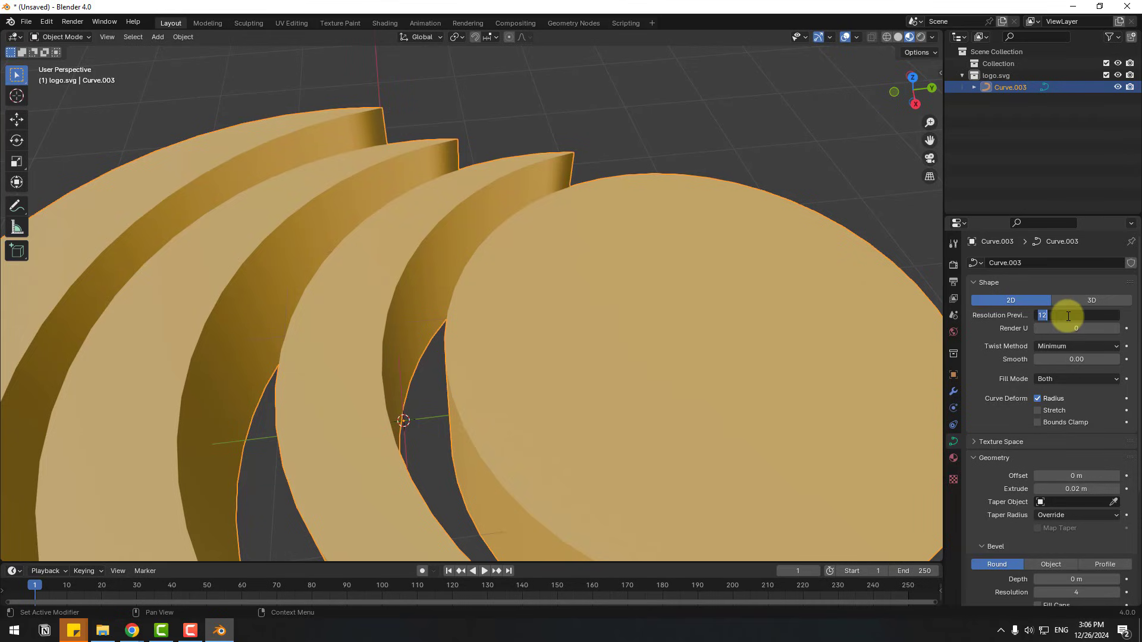
text(100)
key(Return)
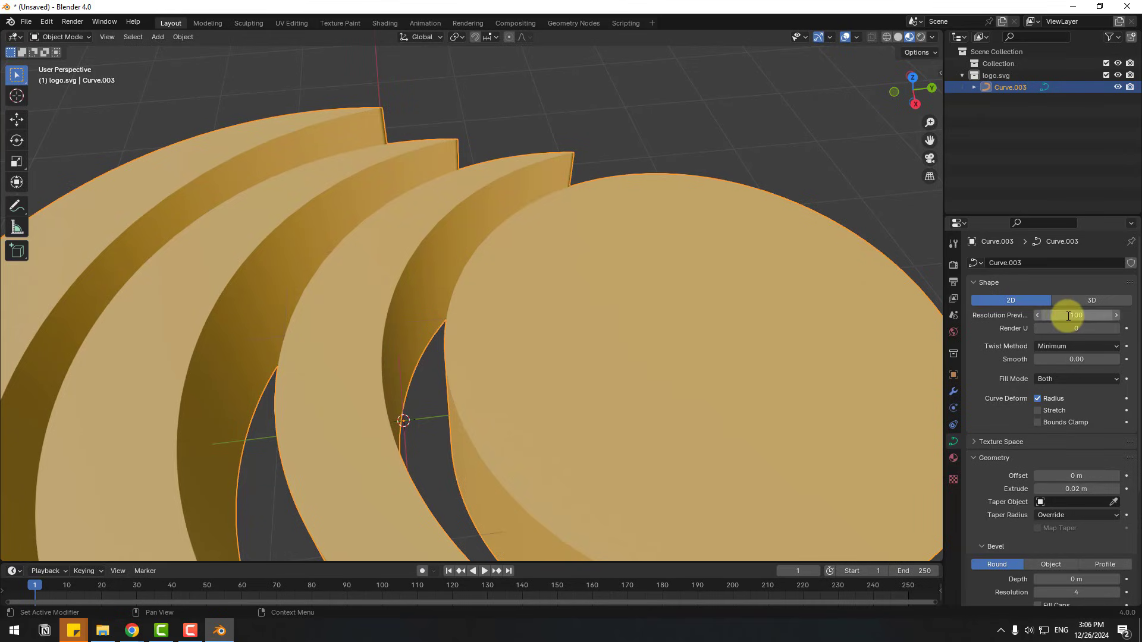
click(653, 150)
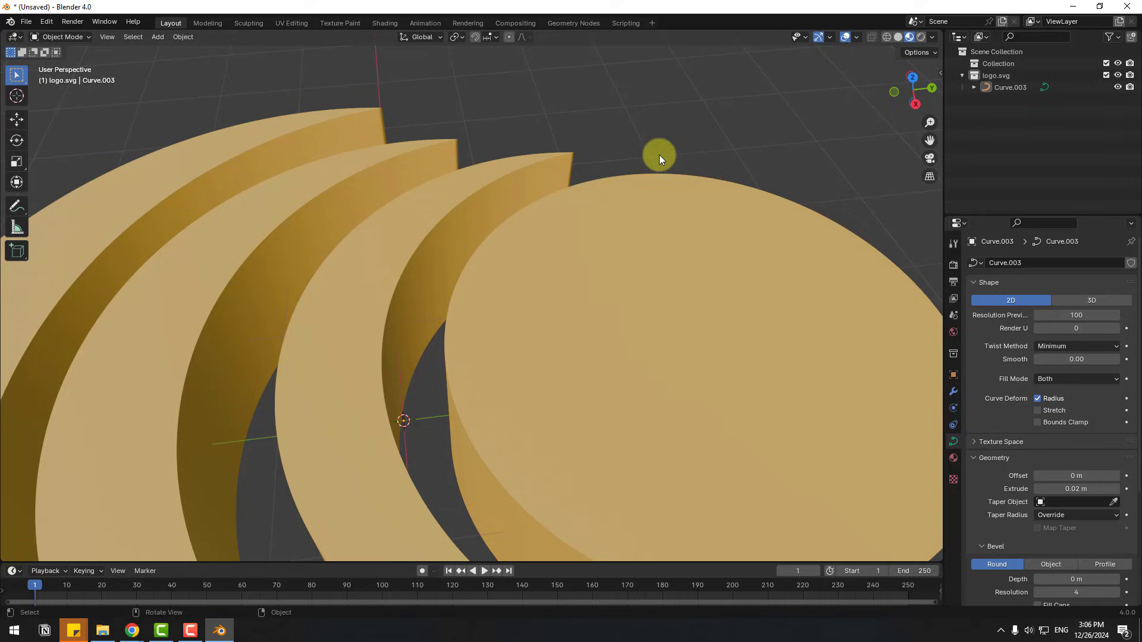
click(553, 166)
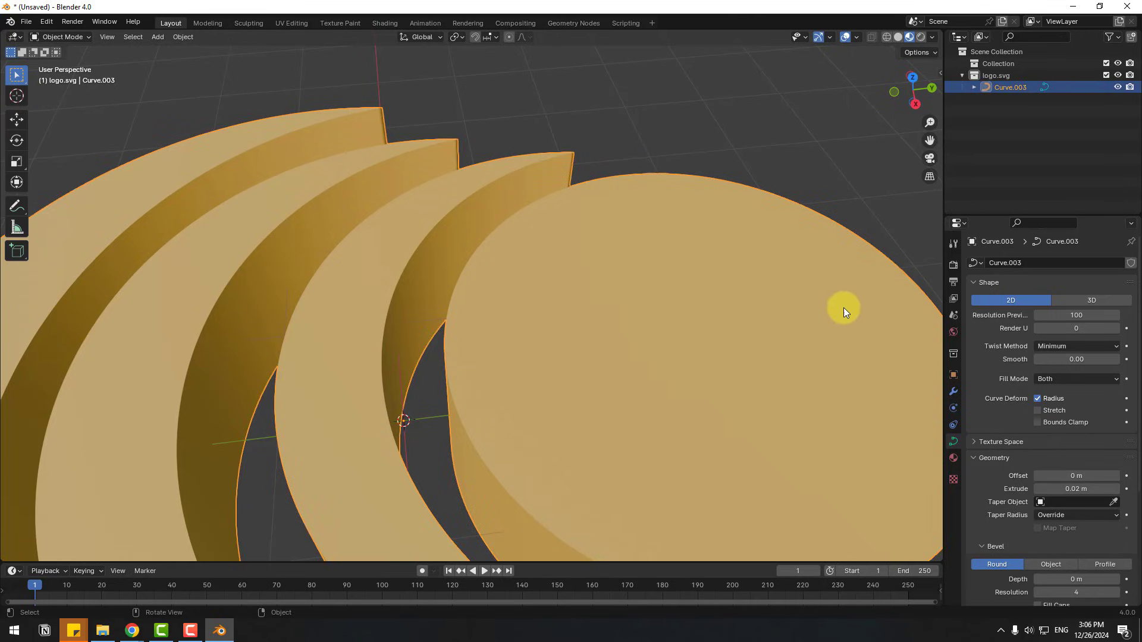
Set the curve's Render U resolution to 100
click(1073, 328)
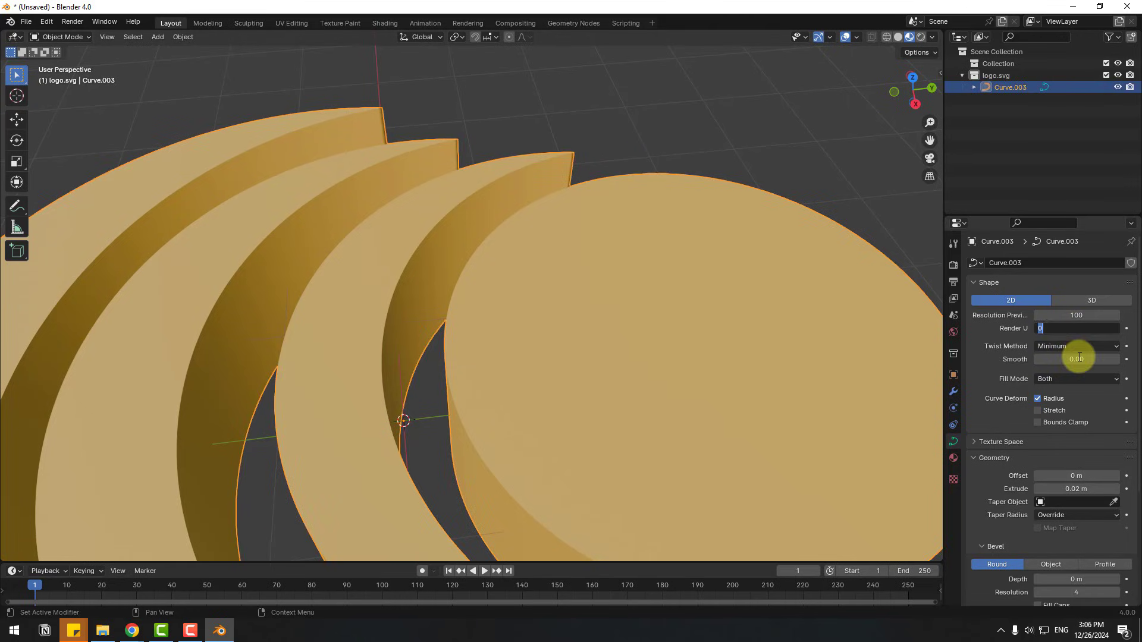
text(100)
key(Return)
click(754, 128)
scroll(667, 294, down, 10)
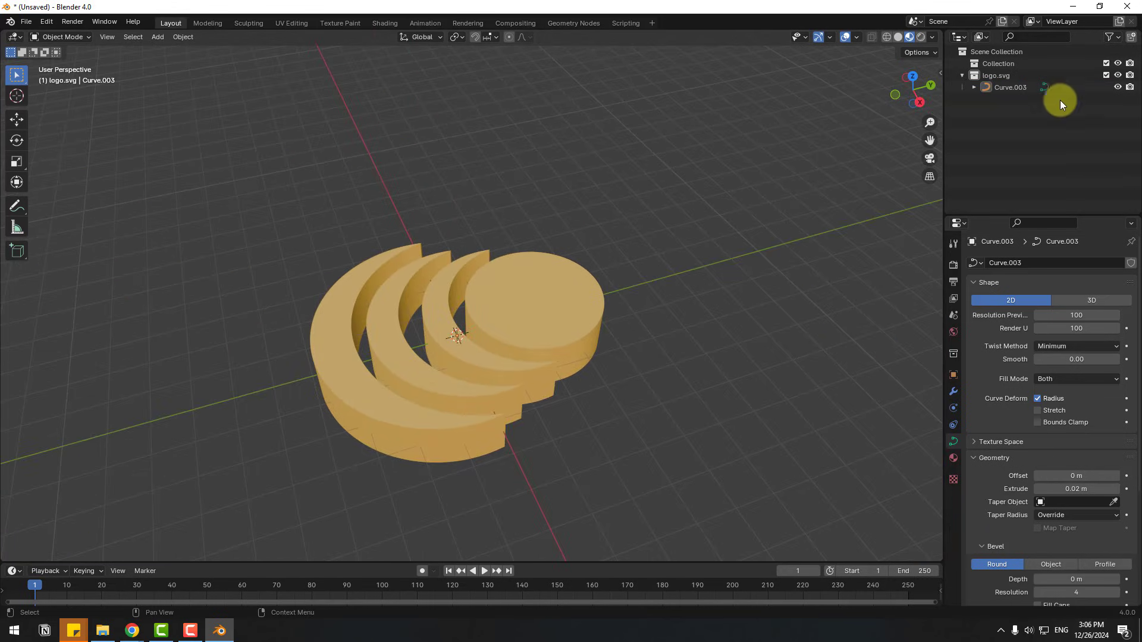
Rotate the logo 90° about the X axis and orbit the view to face it
click(1005, 89)
click(20, 140)
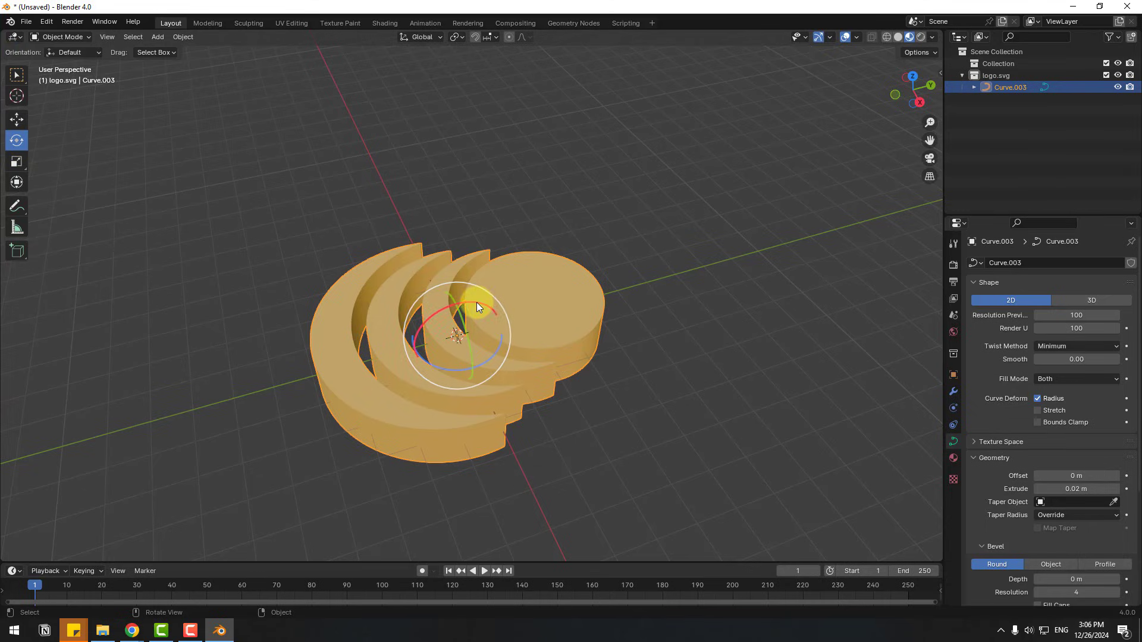
drag(476, 302, 394, 326)
click(16, 119)
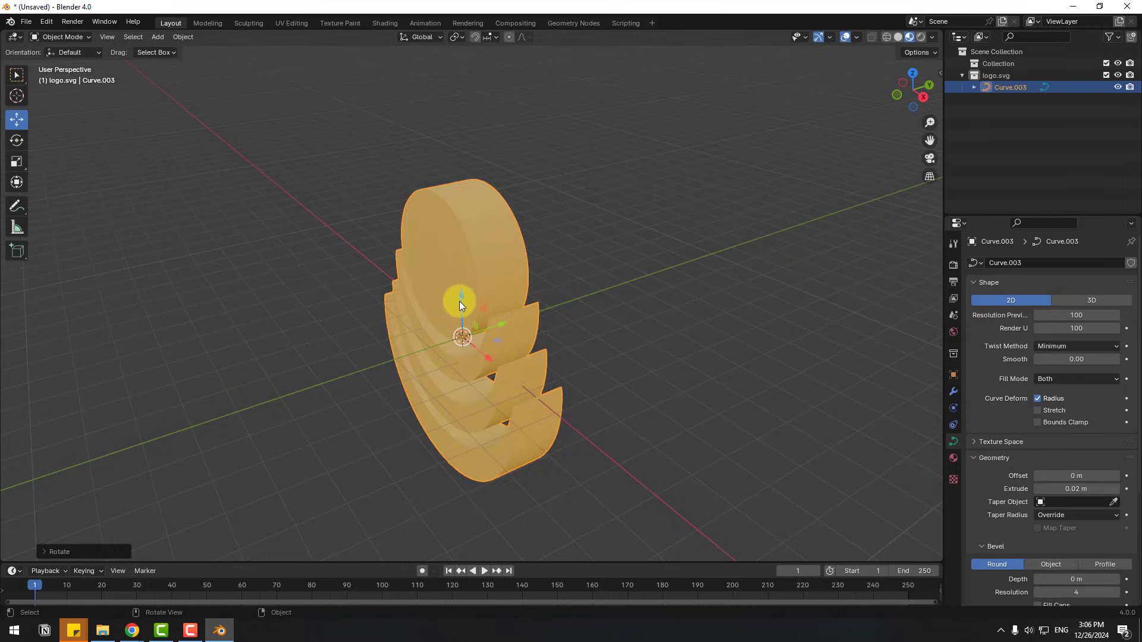
middle_drag(459, 300, 422, 304)
click(273, 302)
scroll(504, 313, up, 4)
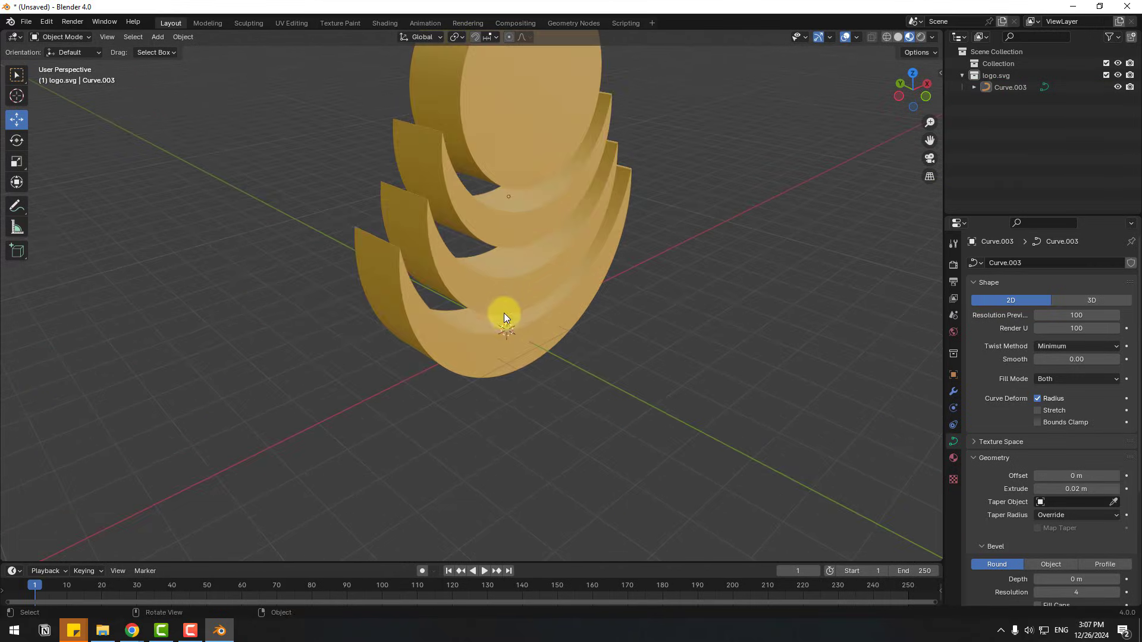
middle_drag(504, 312, 627, 281)
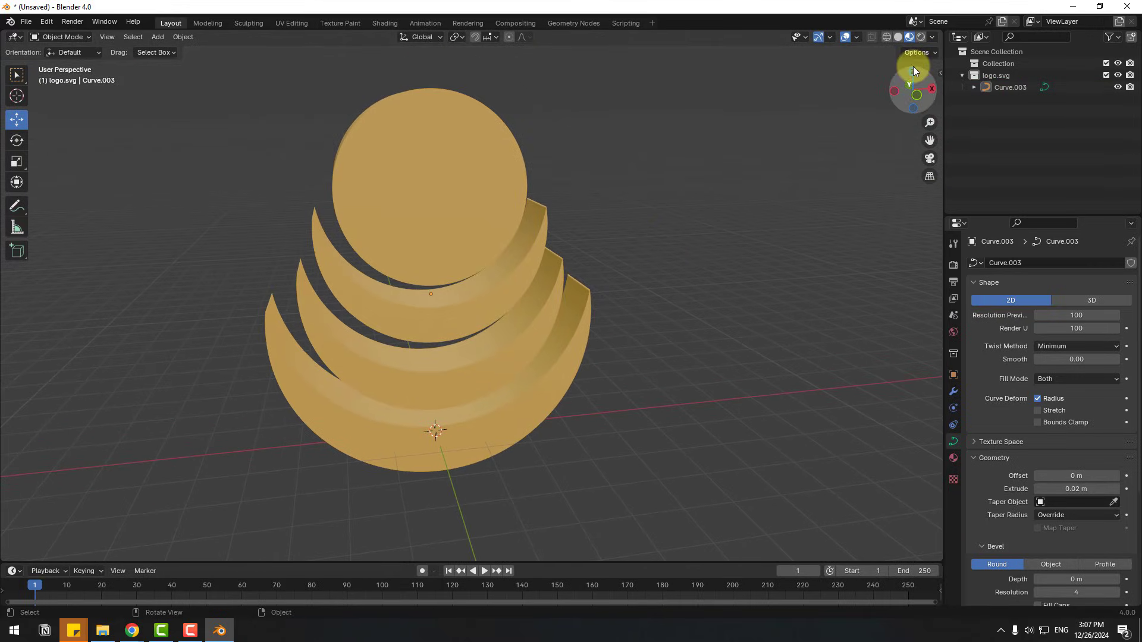
Switch the viewport to Rendered shading and choose Cycles as the render engine
click(920, 37)
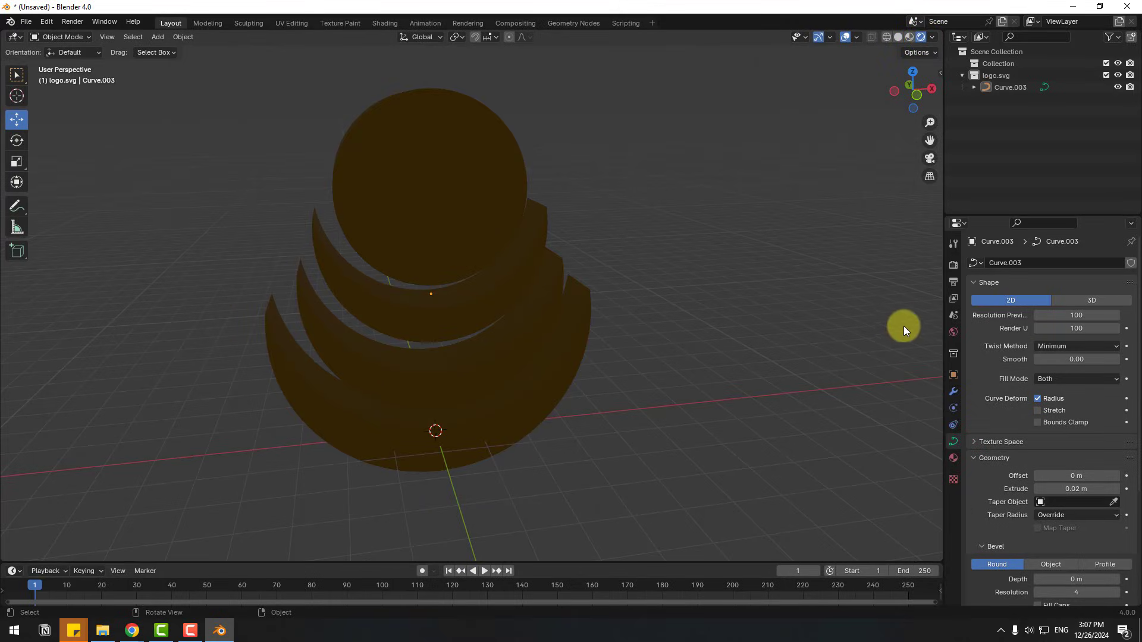
click(952, 264)
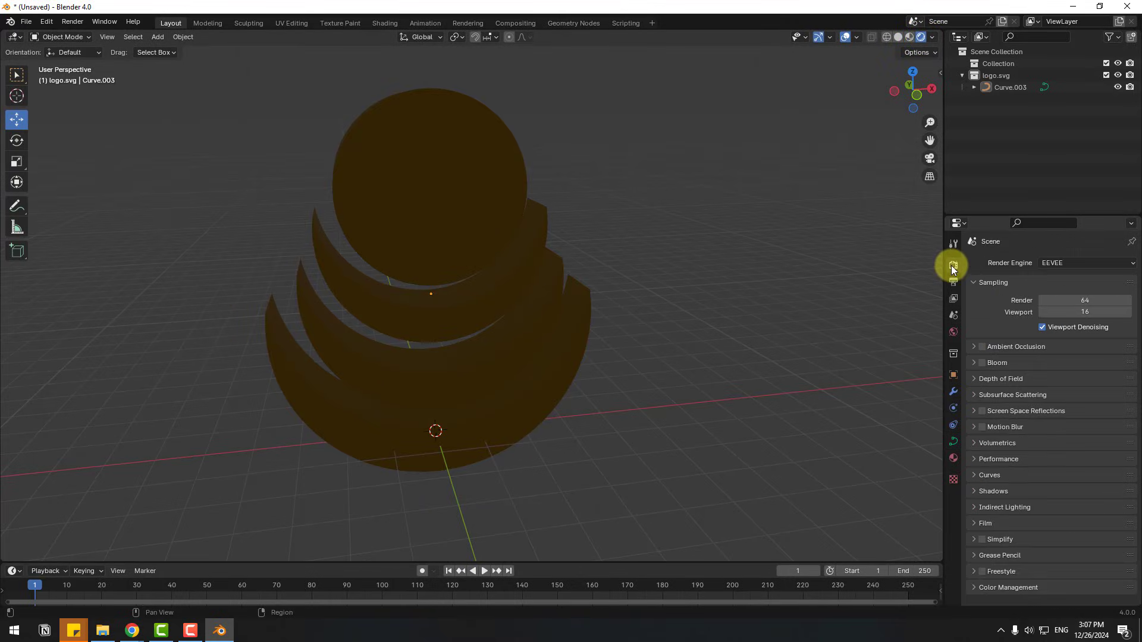
click(1064, 264)
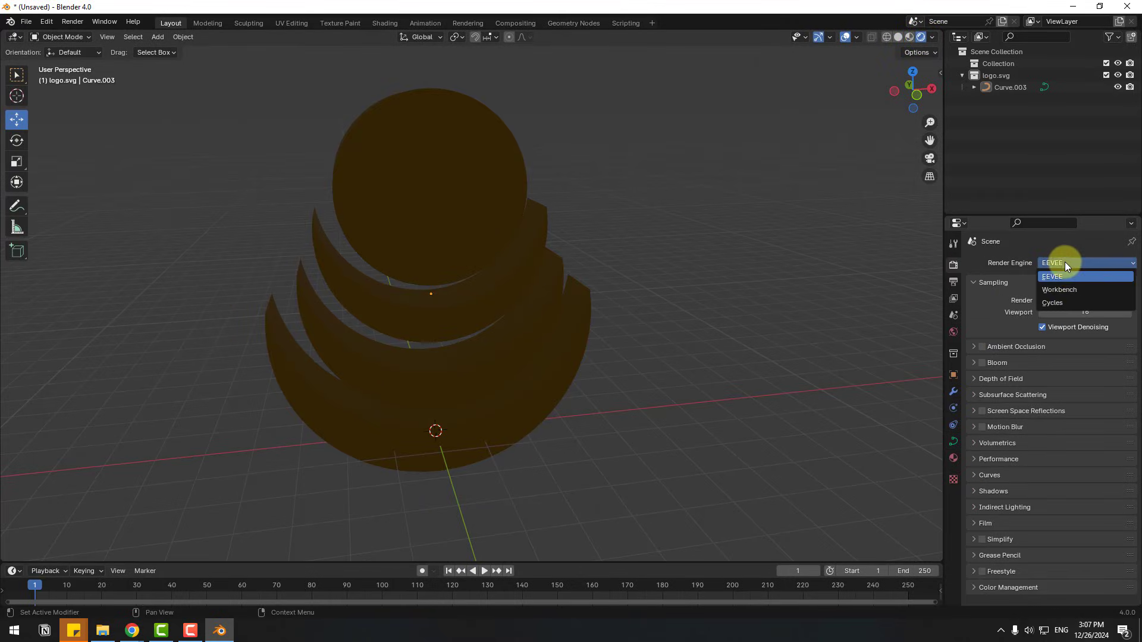
click(1053, 304)
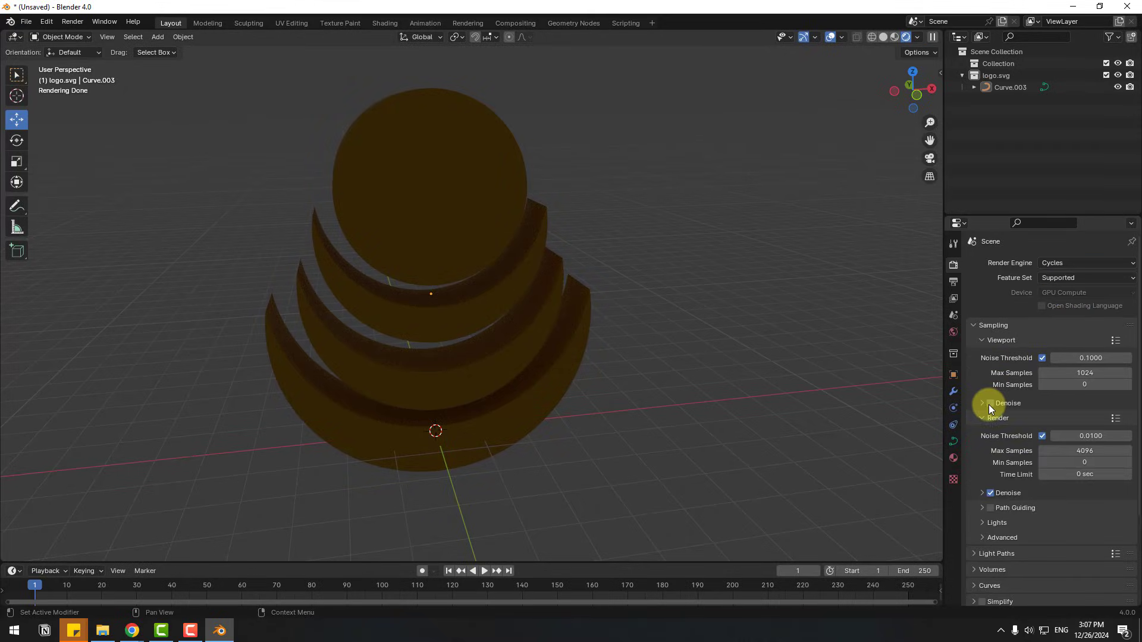
scroll(978, 452, down, 1)
Link the World Color input to an Environment Texture
click(952, 330)
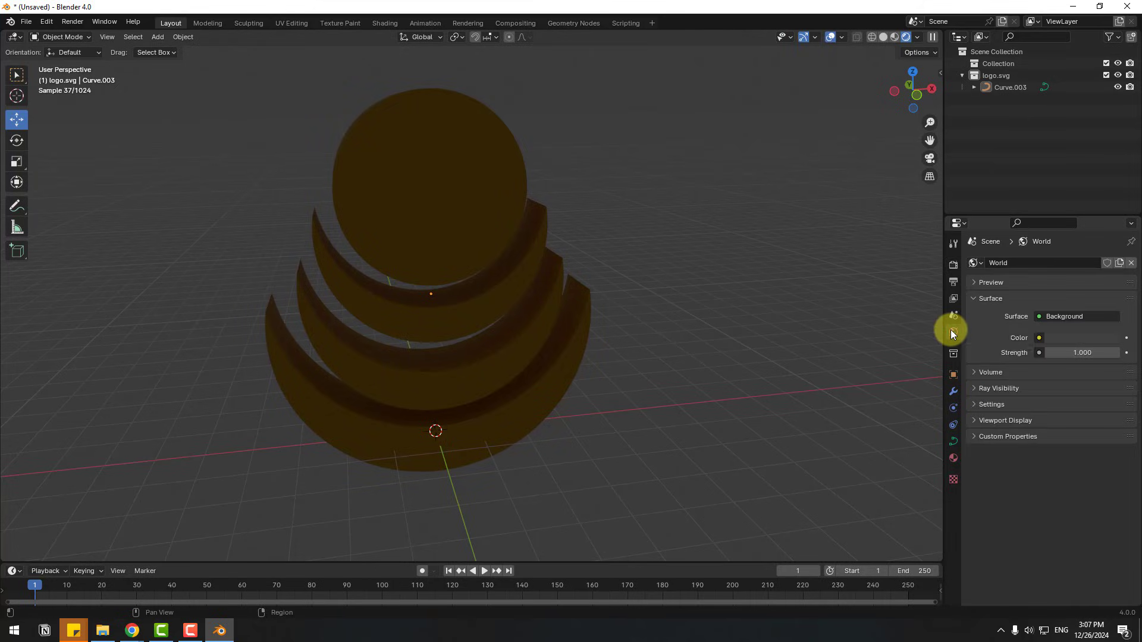
click(1039, 338)
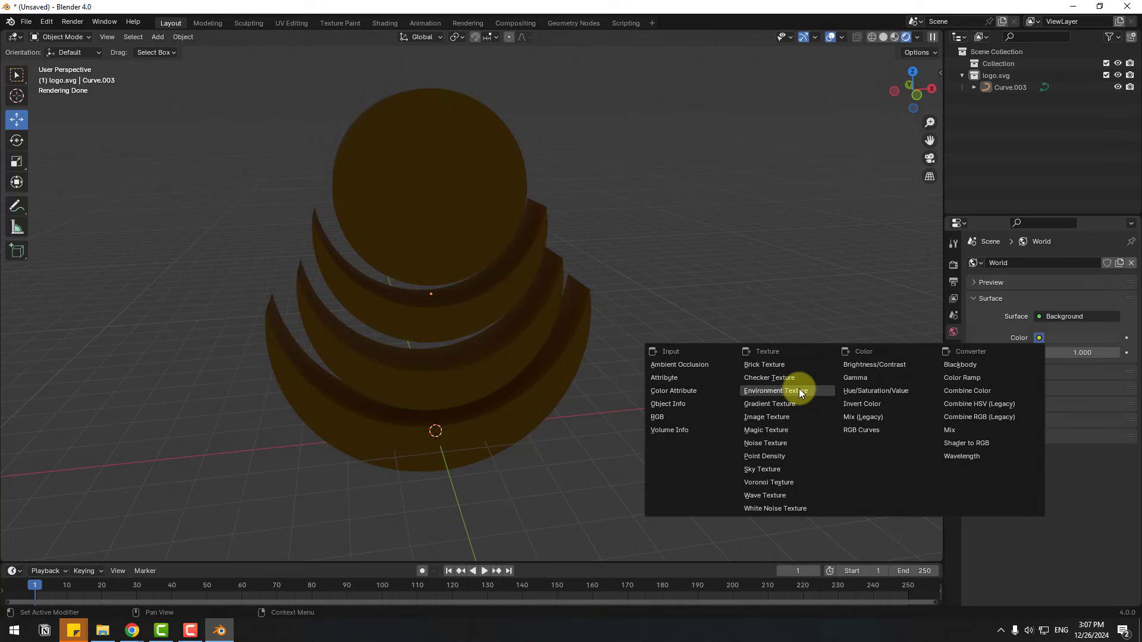
click(768, 394)
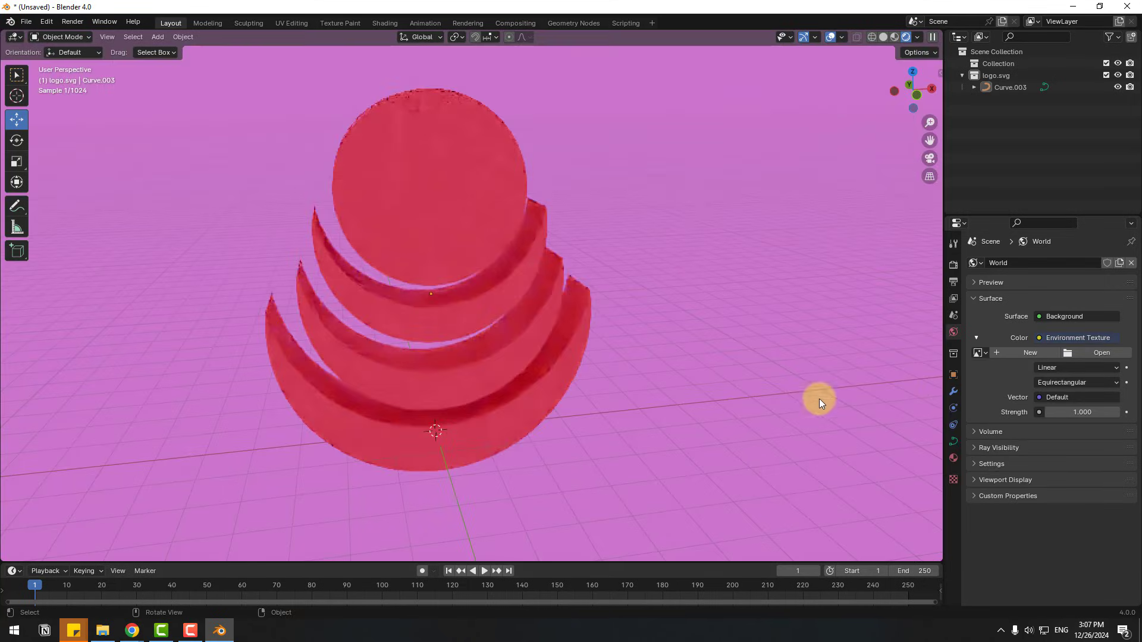
Load city.exr from Blender 4.0\datafiles\studiolights\world as the environment image
click(1089, 355)
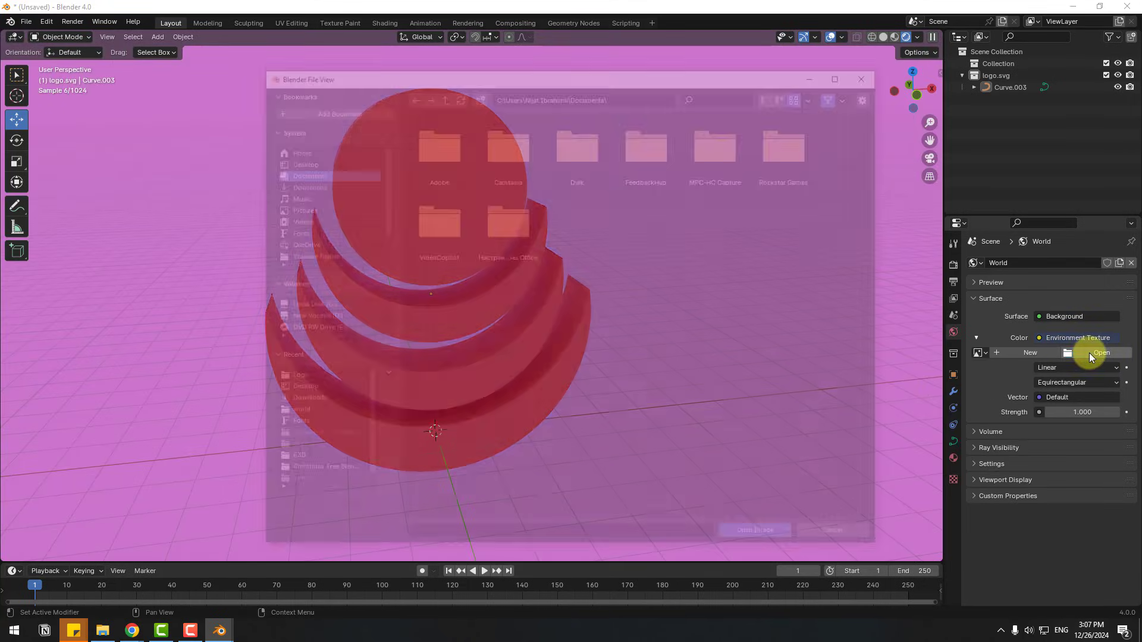
double_click(502, 141)
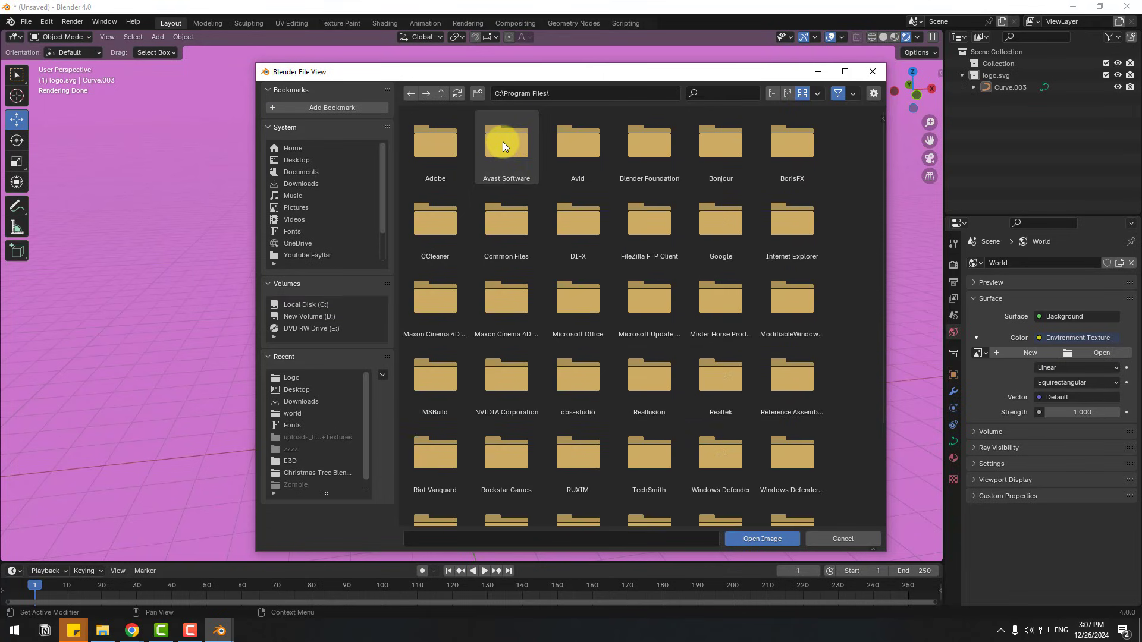
double_click(648, 147)
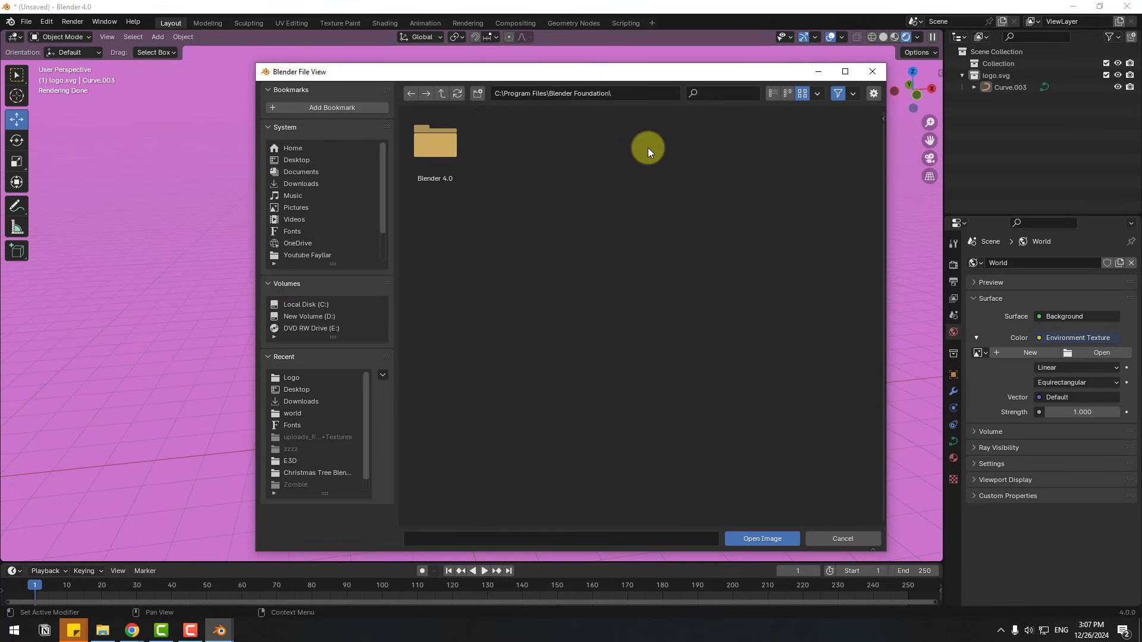
double_click(424, 145)
double_click(440, 145)
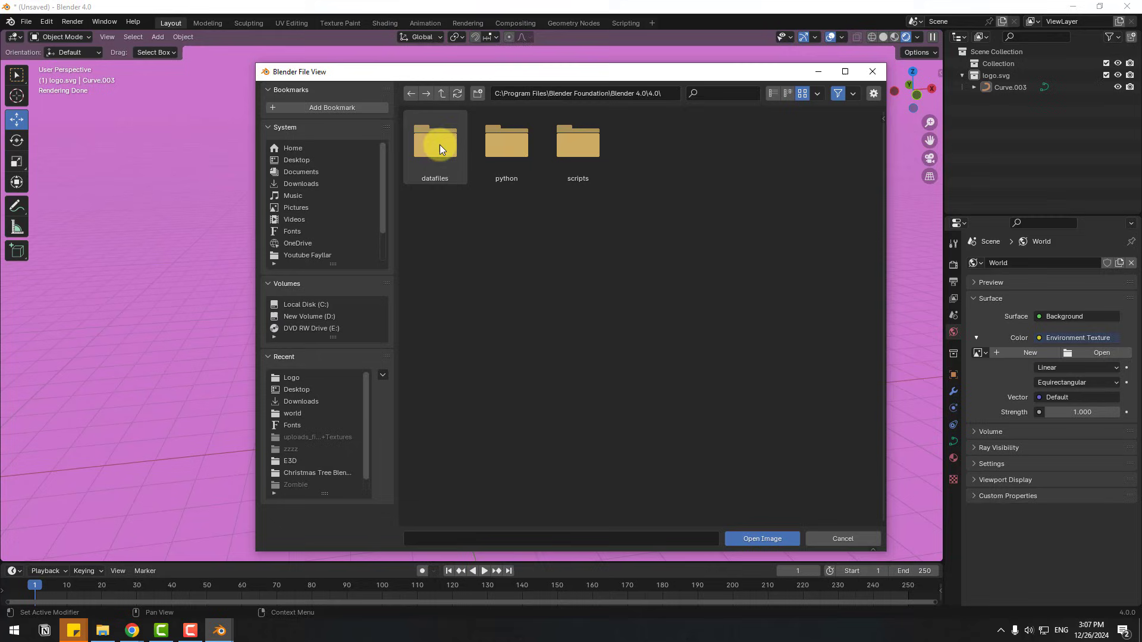
double_click(437, 143)
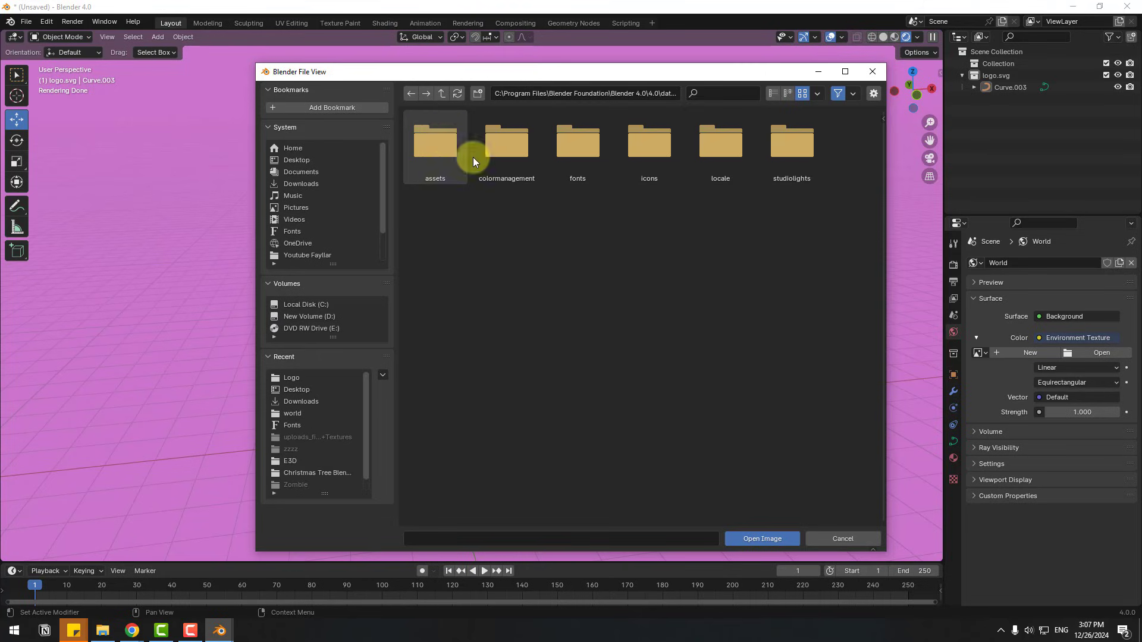
double_click(798, 145)
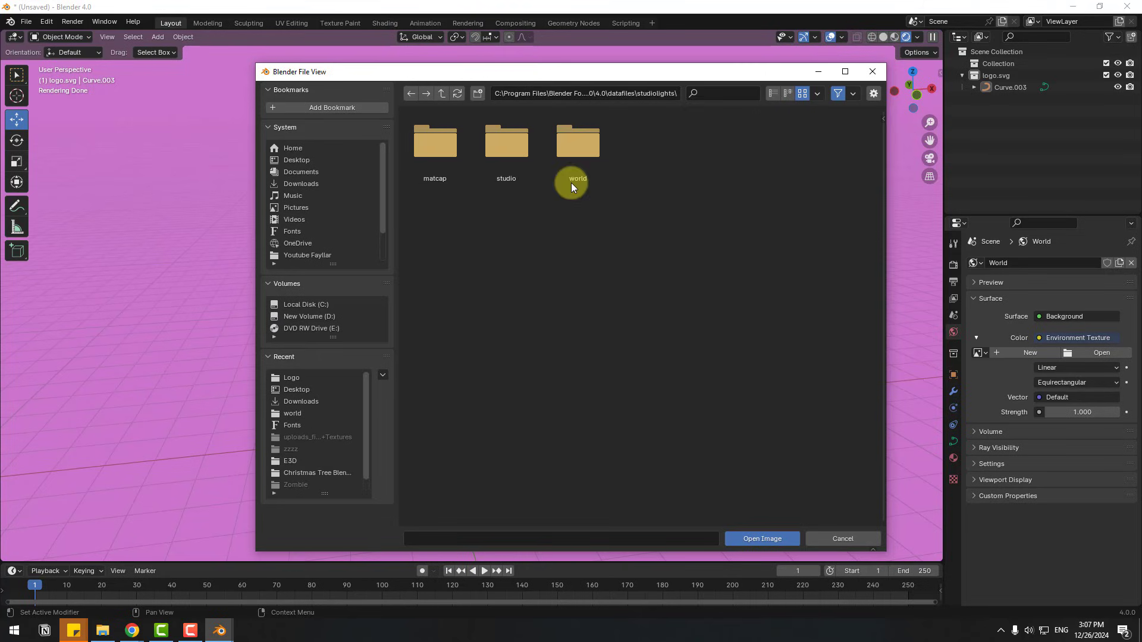
click(570, 148)
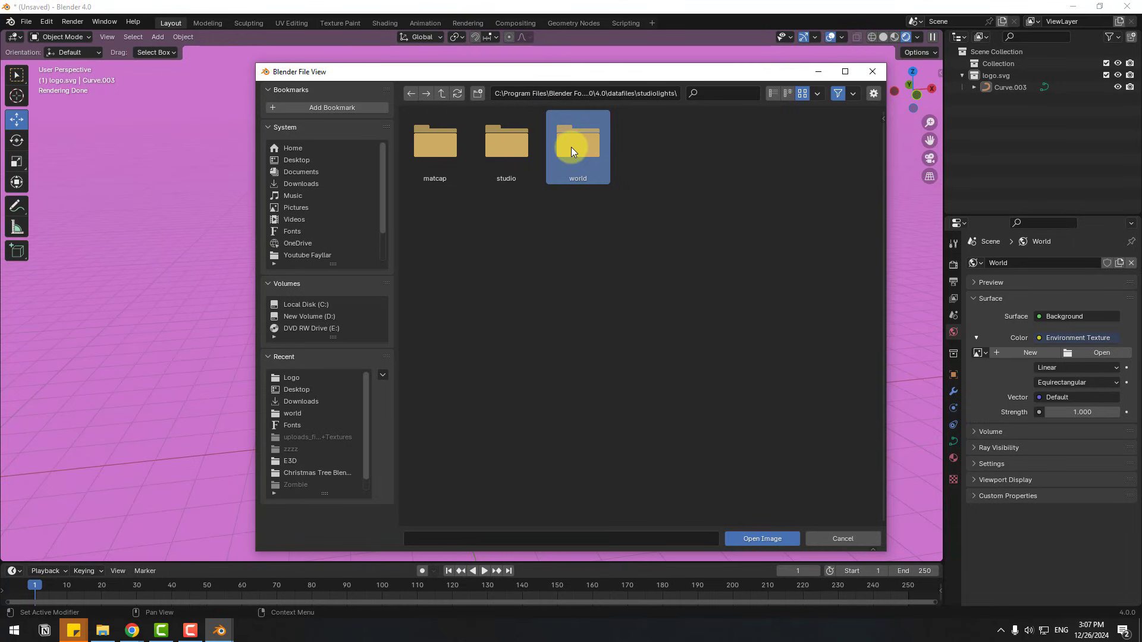
double_click(577, 159)
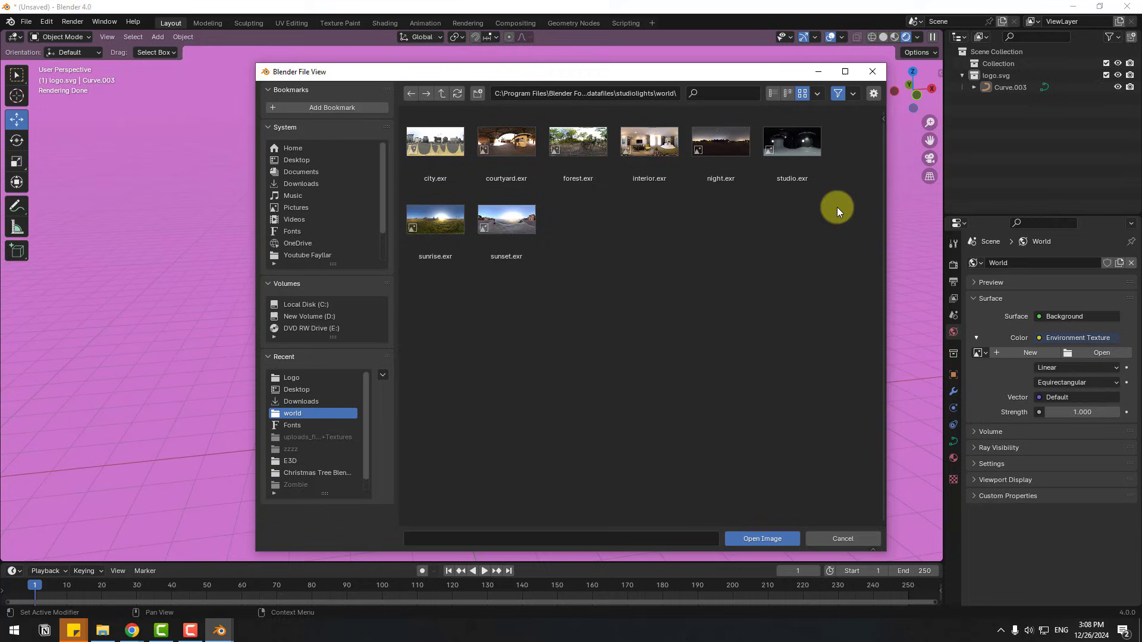
click(438, 138)
Load city.exr as the world HDRI lighting and enable Film Transparent in Render Properties
click(765, 540)
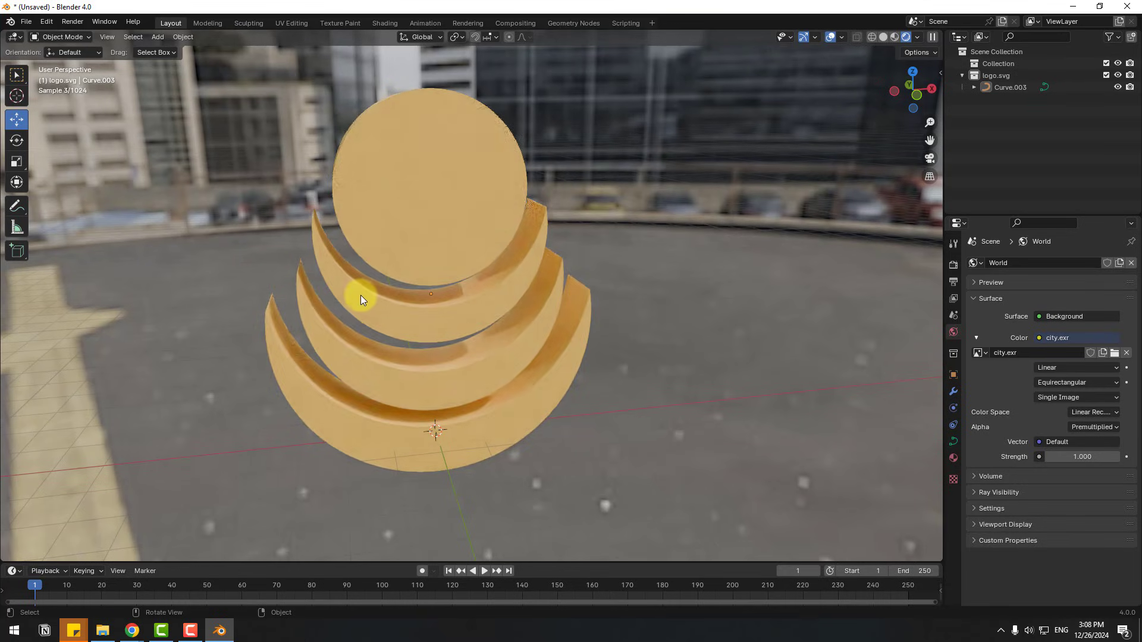
middle_drag(361, 295, 388, 295)
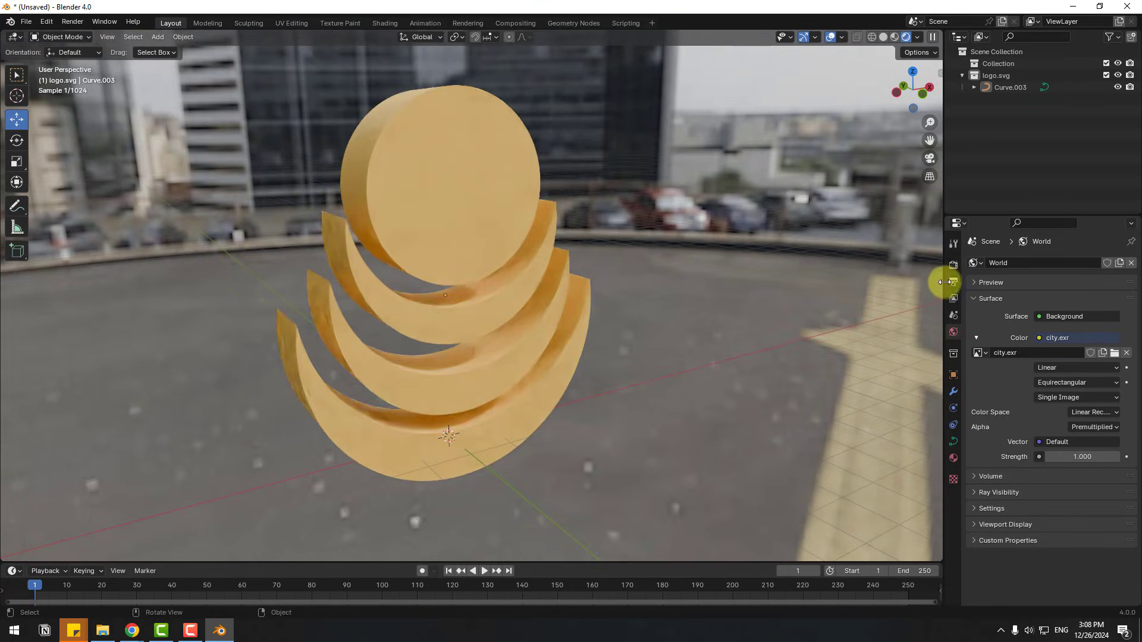
click(952, 265)
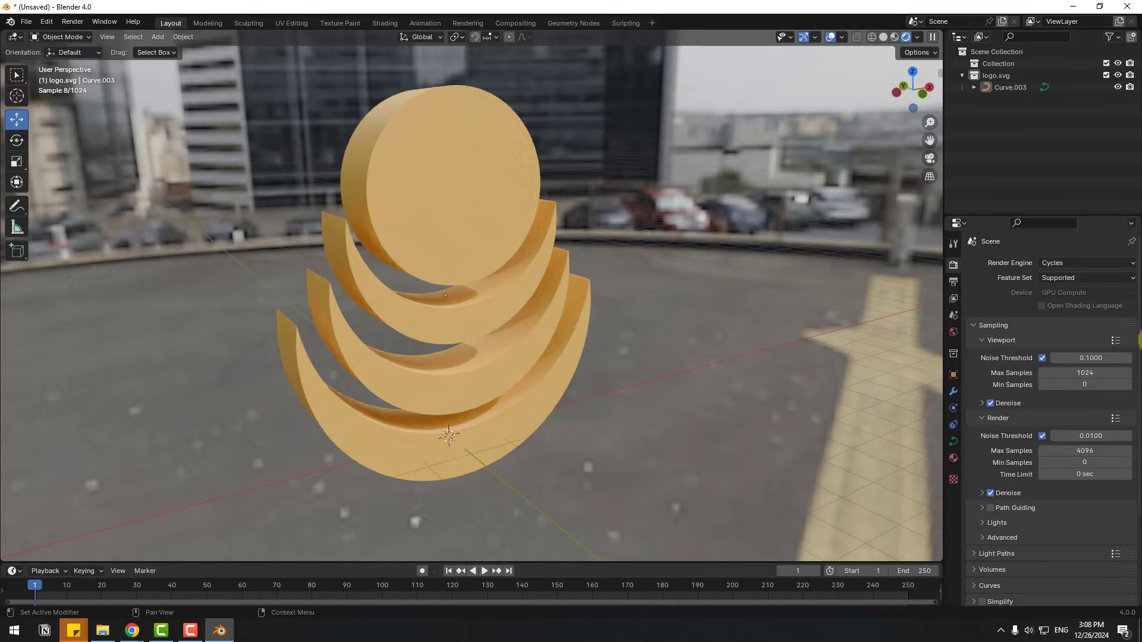
scroll(1132, 365, down, 5)
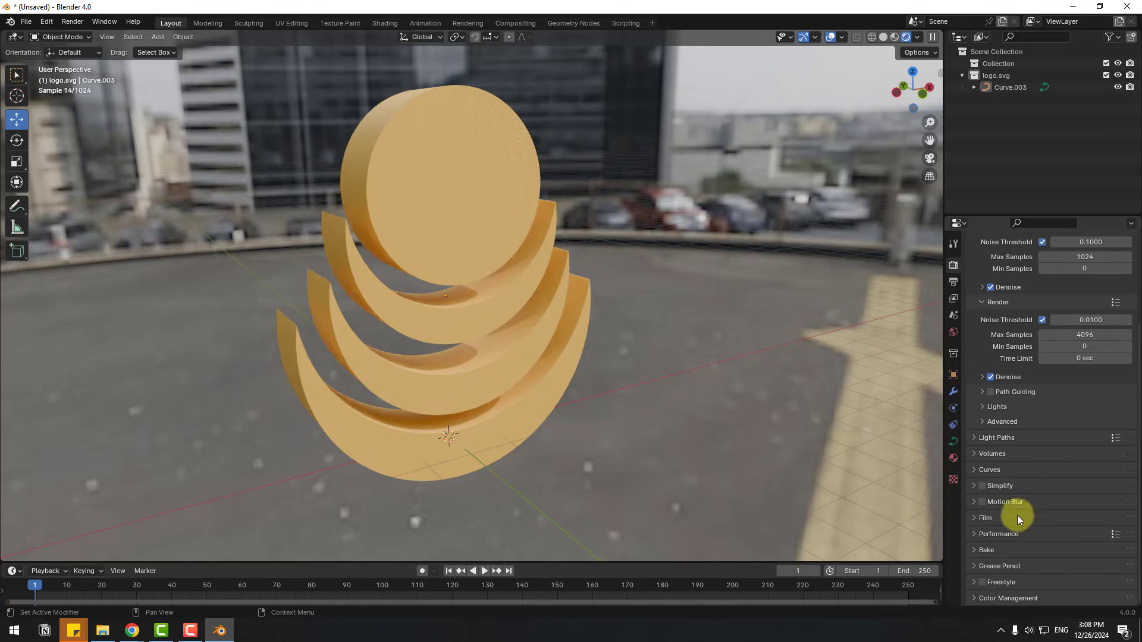
click(976, 518)
scroll(981, 529, down, 4)
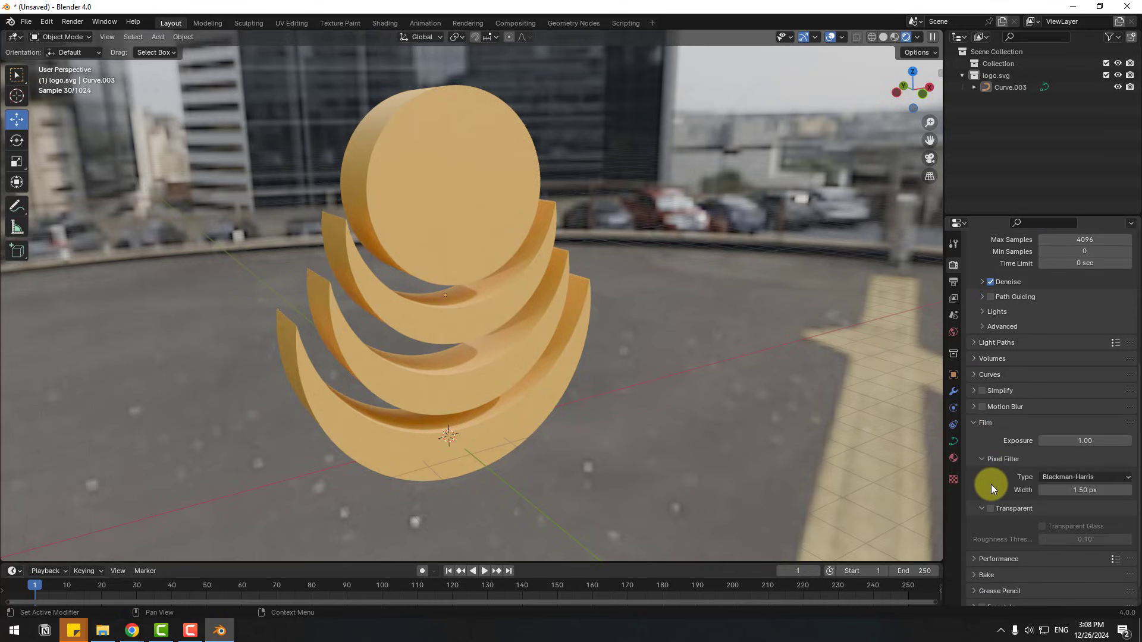
click(990, 508)
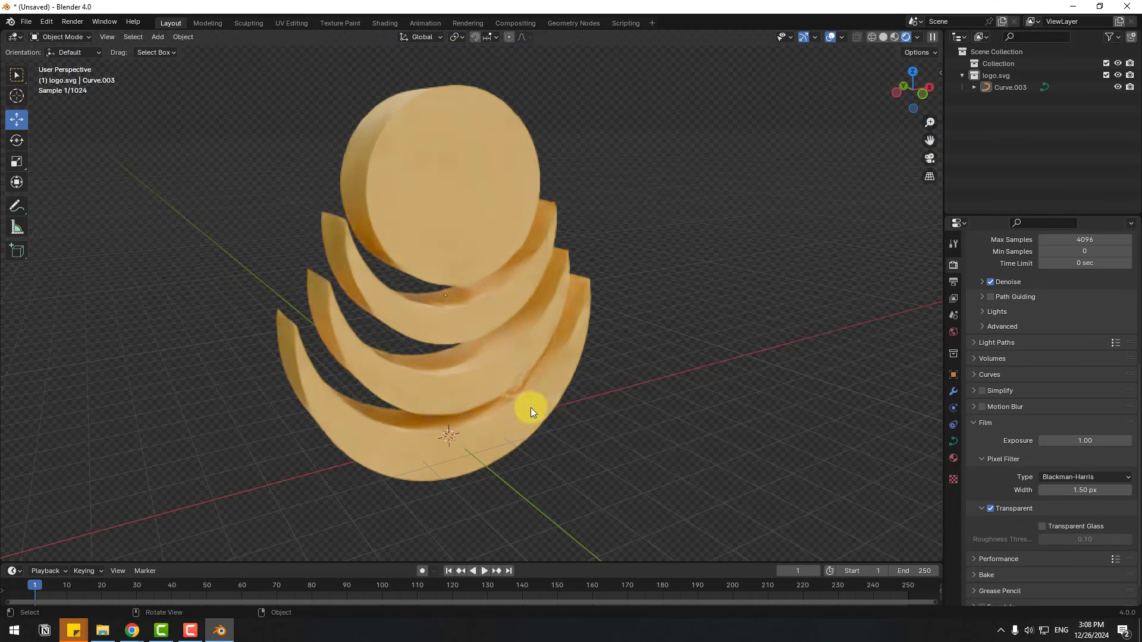
mouse_move(362, 356)
middle_down()
mouse_move(276, 358)
mouse_move(394, 344)
mouse_move(377, 345)
middle_up()
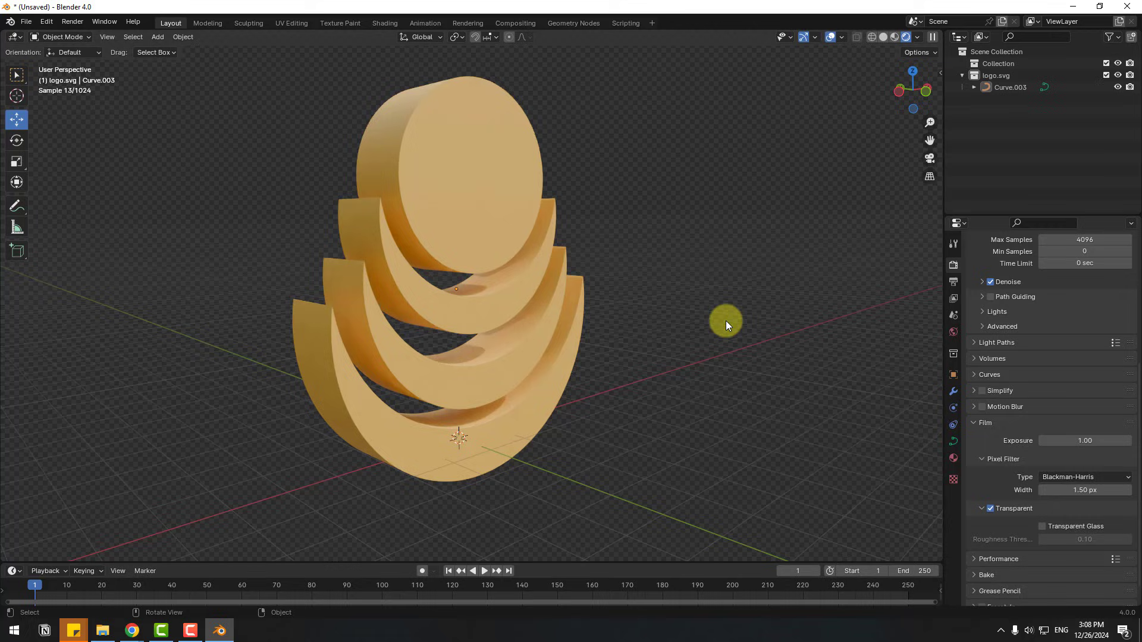
Lower the logo material's Principled BSDF Roughness from 0.500 to 0.138 for glossier reflections
click(953, 458)
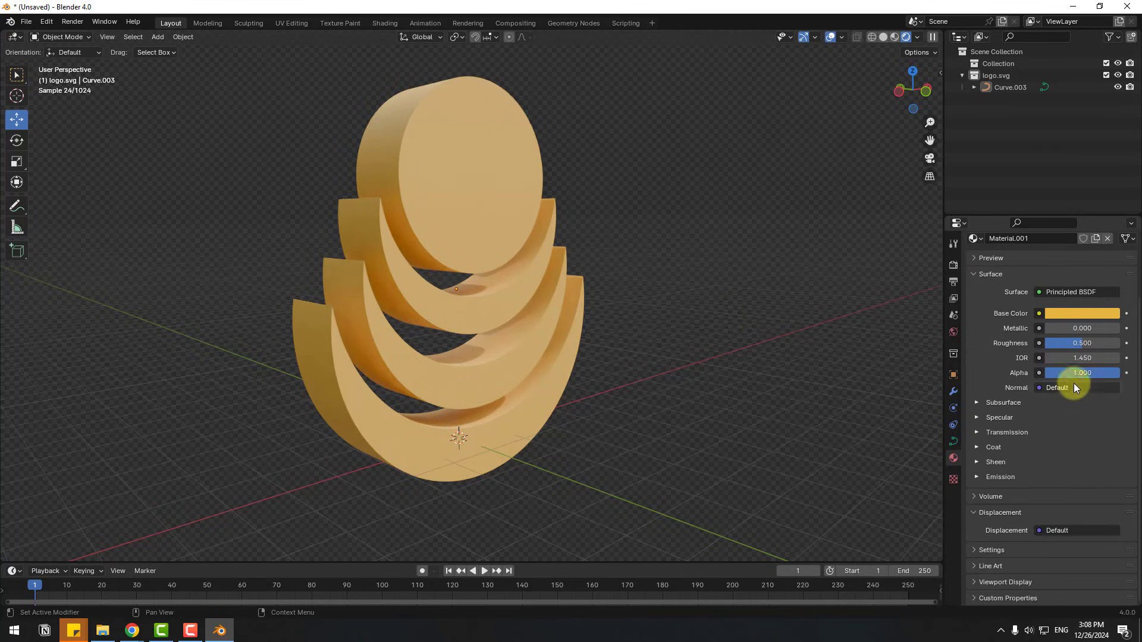
drag(1067, 341, 981, 345)
click(999, 417)
middle_drag(630, 319, 608, 316)
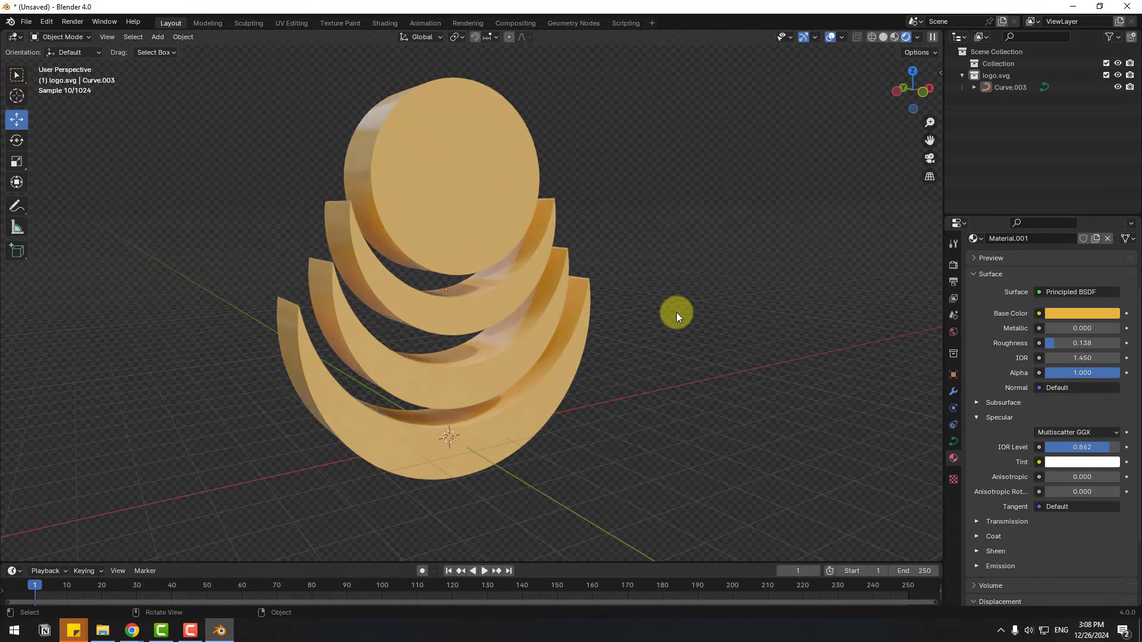